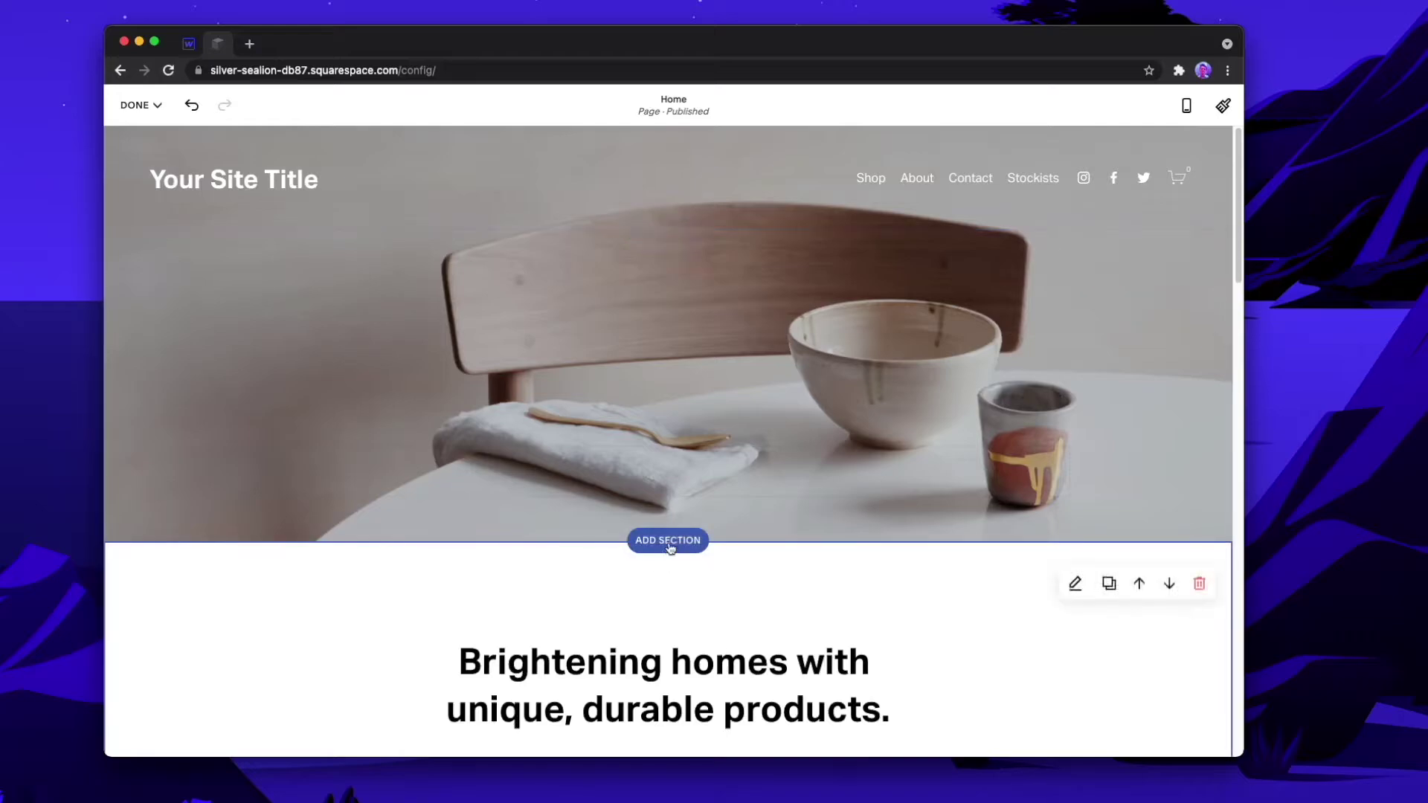
Step: Add a text-only headline layout from the Headlines gallery below the hero image
left_click(668, 541)
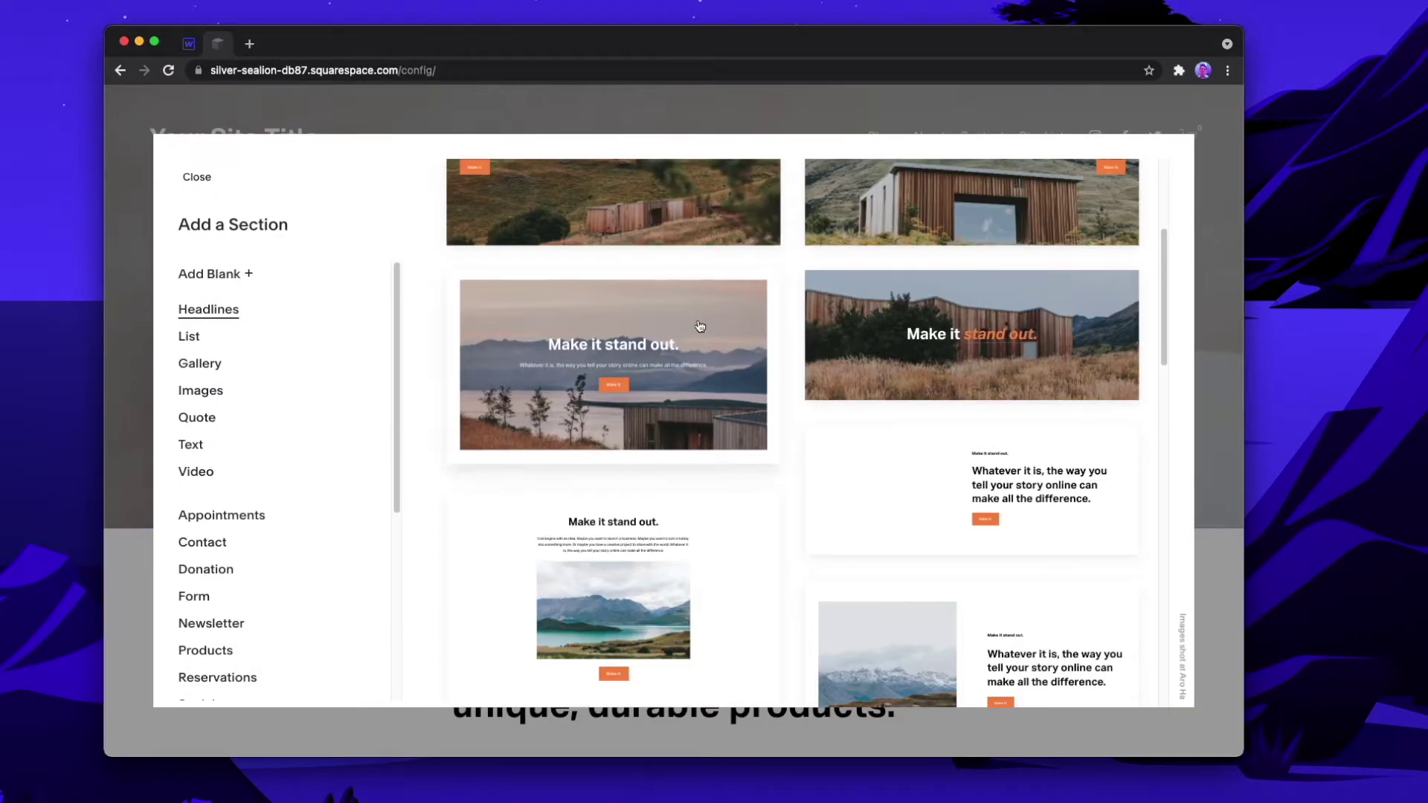
scroll(697, 324, "down", 5)
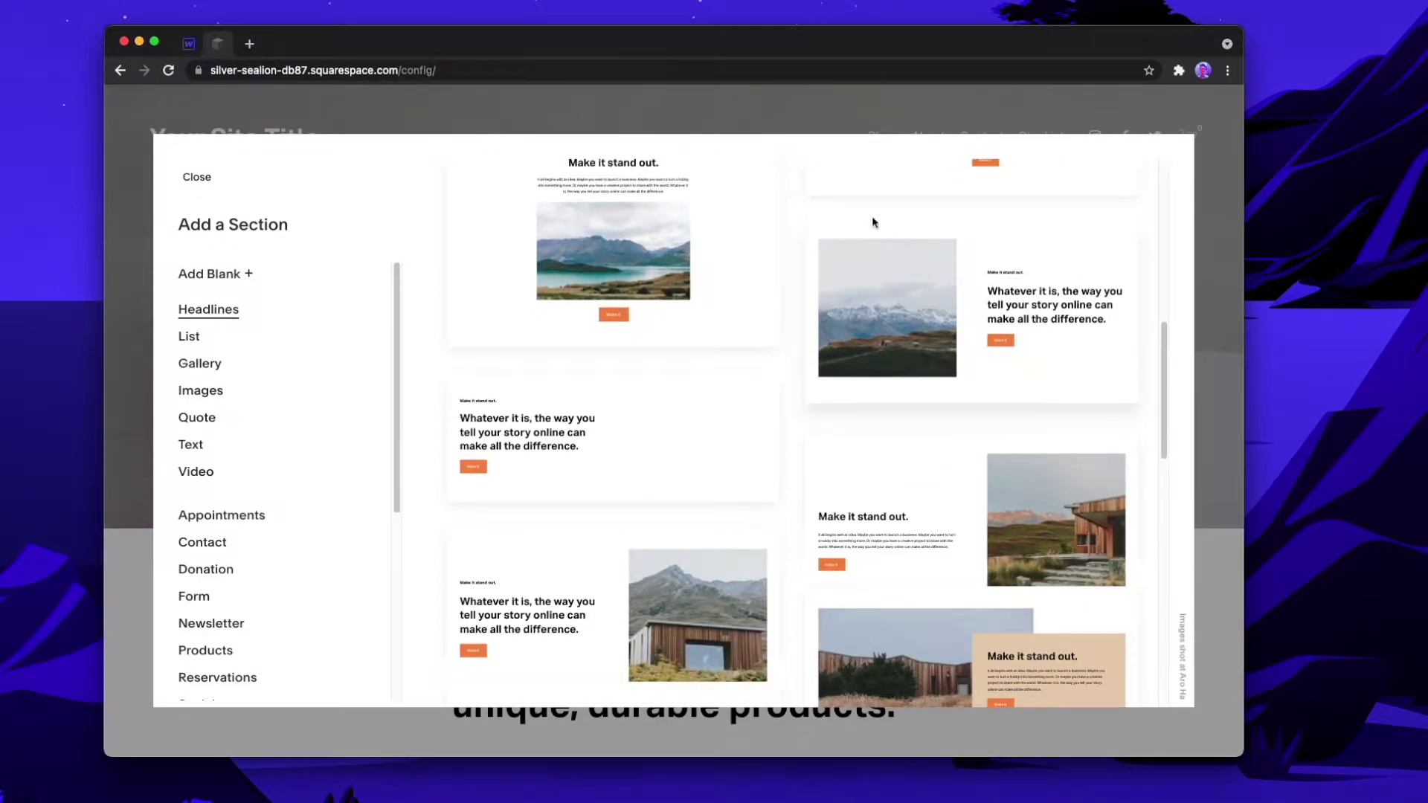
left_click(712, 426)
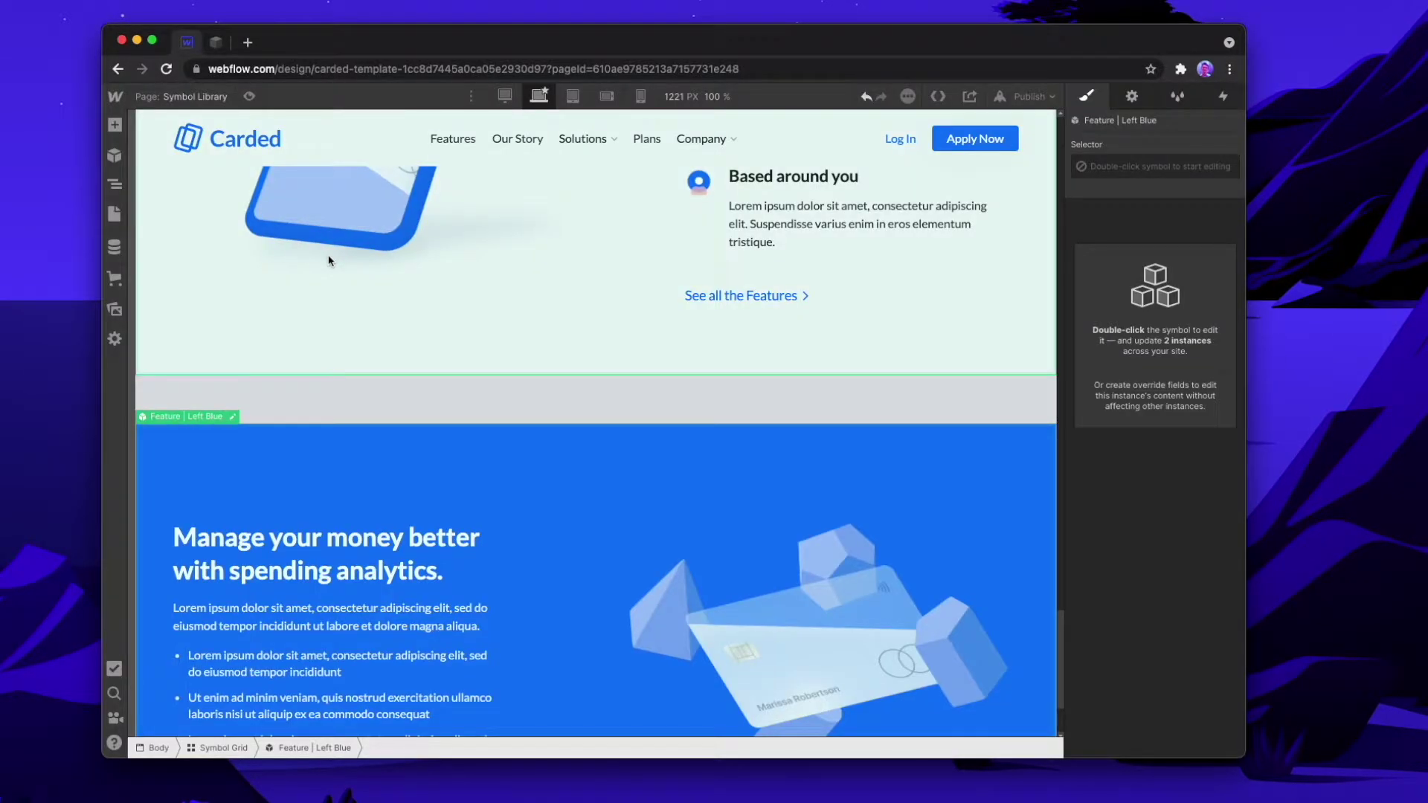
Step: Scroll through the Symbol Library grid to review the placed symbols
scroll(327, 257, "down", 5)
scroll(327, 260, "up", 1)
scroll(328, 261, "up", 5)
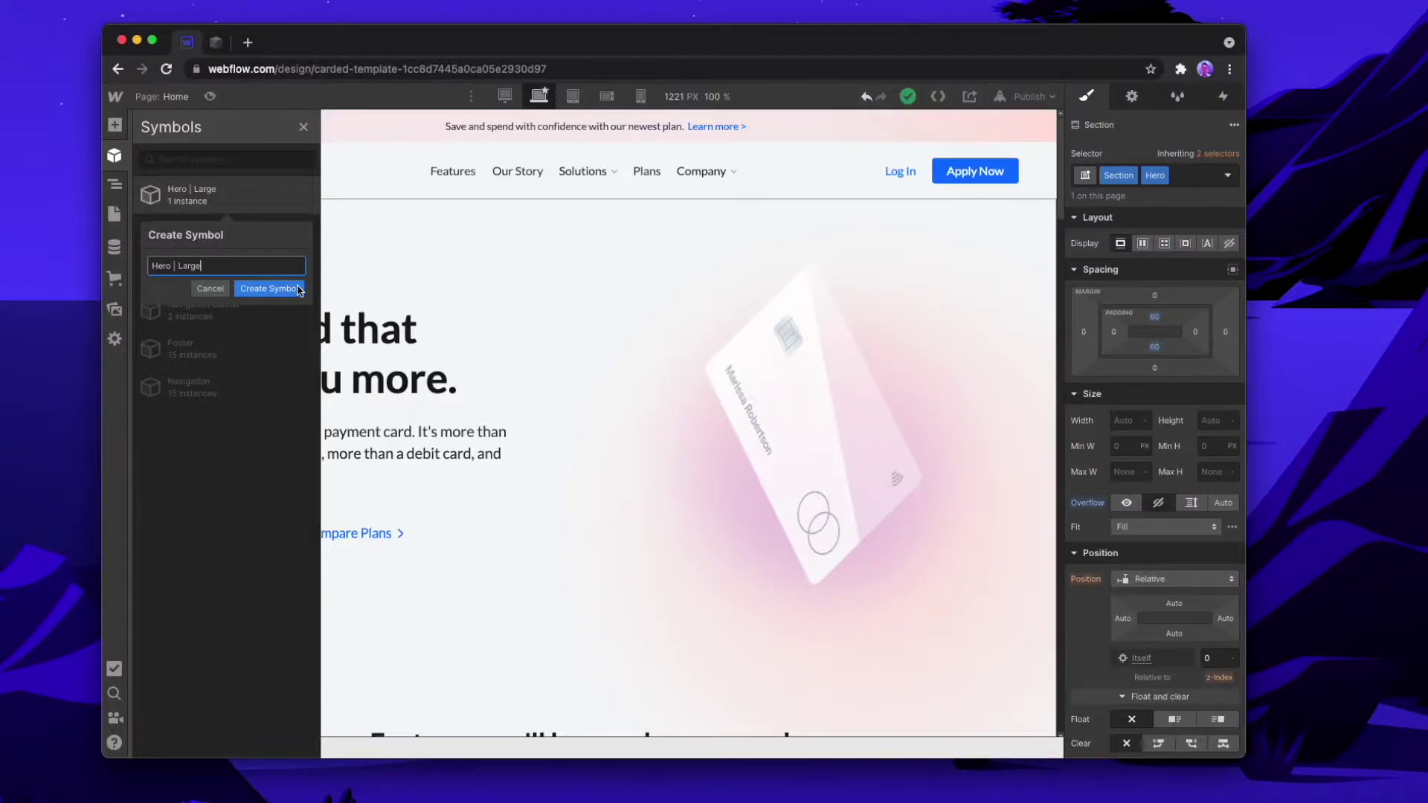
left_click(268, 289)
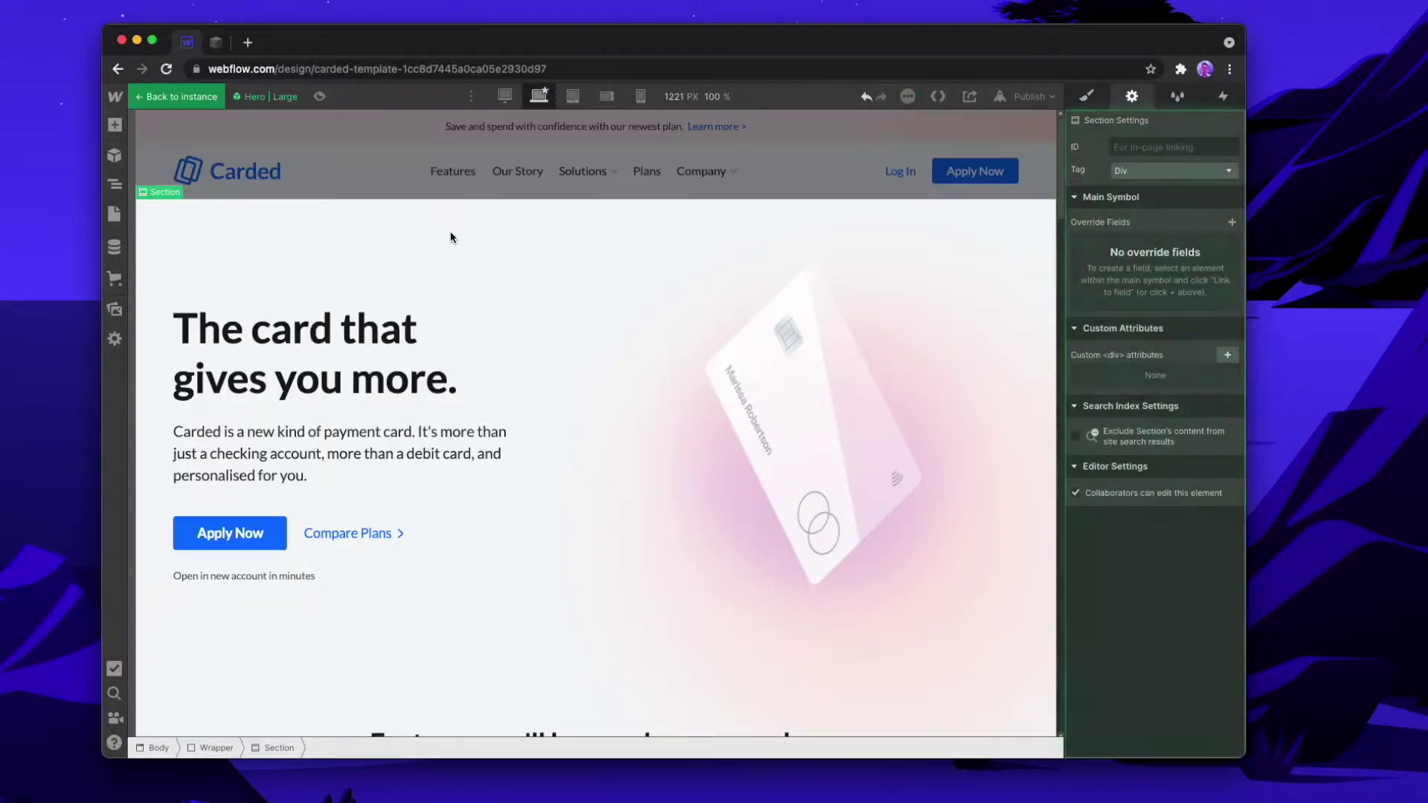
scroll(459, 248, "down", 10)
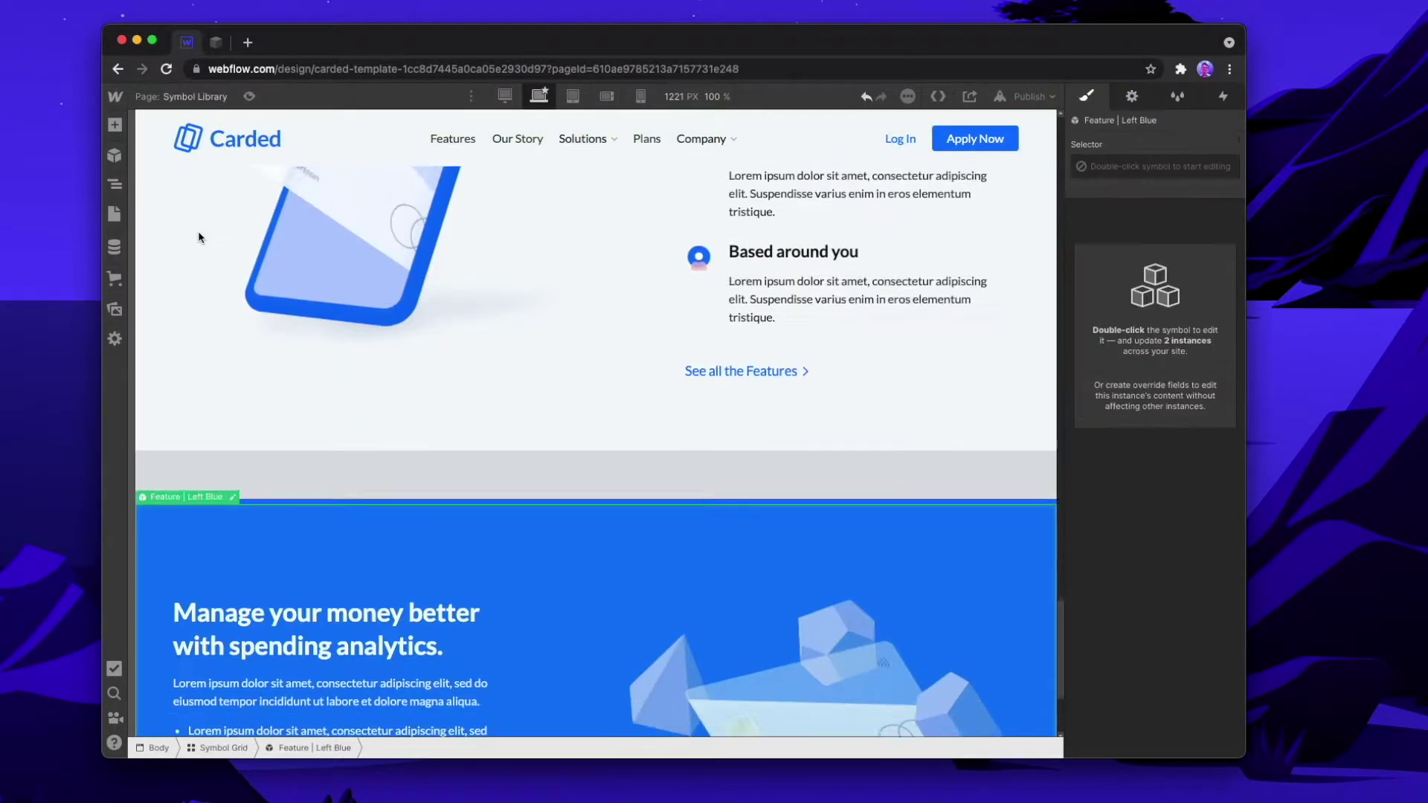
scroll(329, 261, "up", 10)
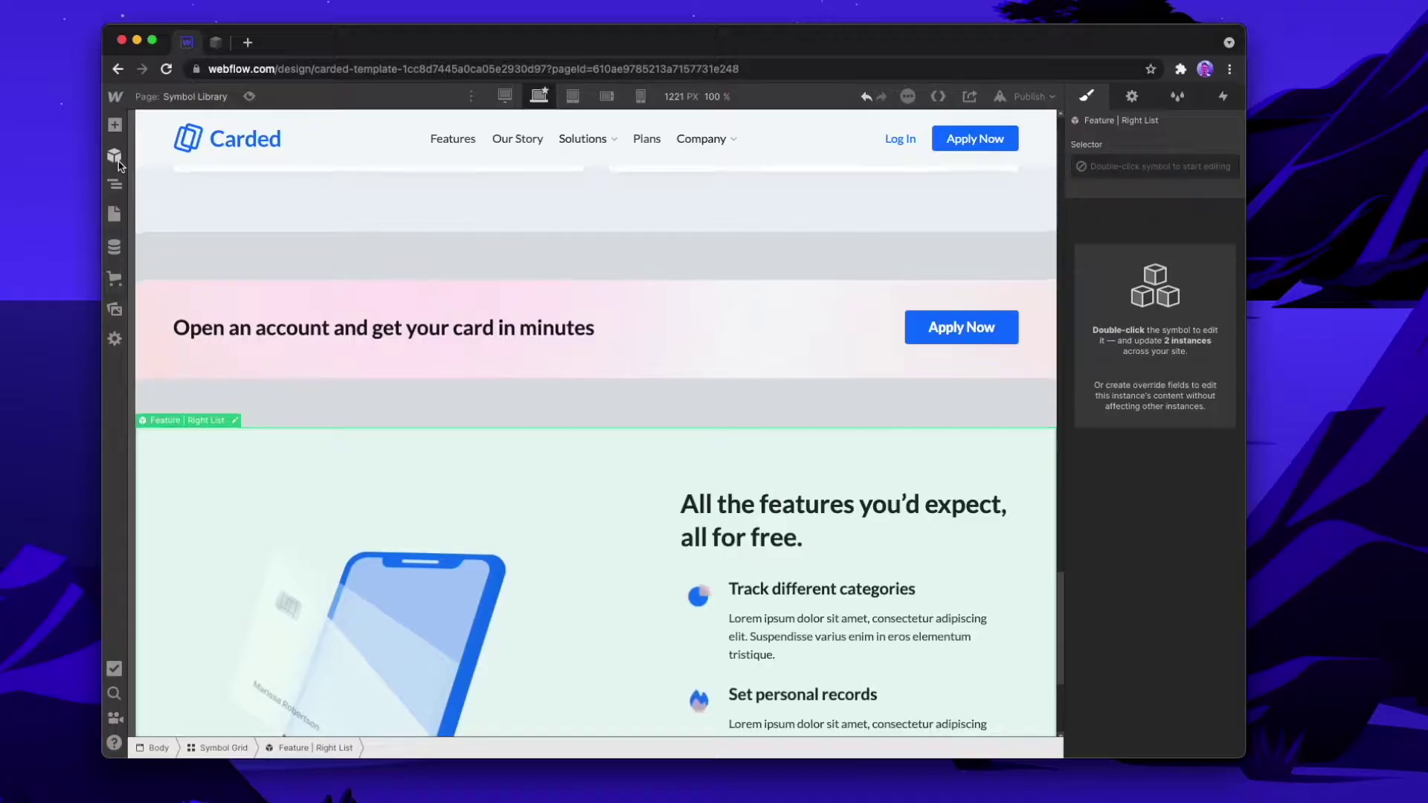
Step: Search the site's symbols for 'He' to narrow the list to Hero | Large
left_click(113, 155)
left_click(198, 231)
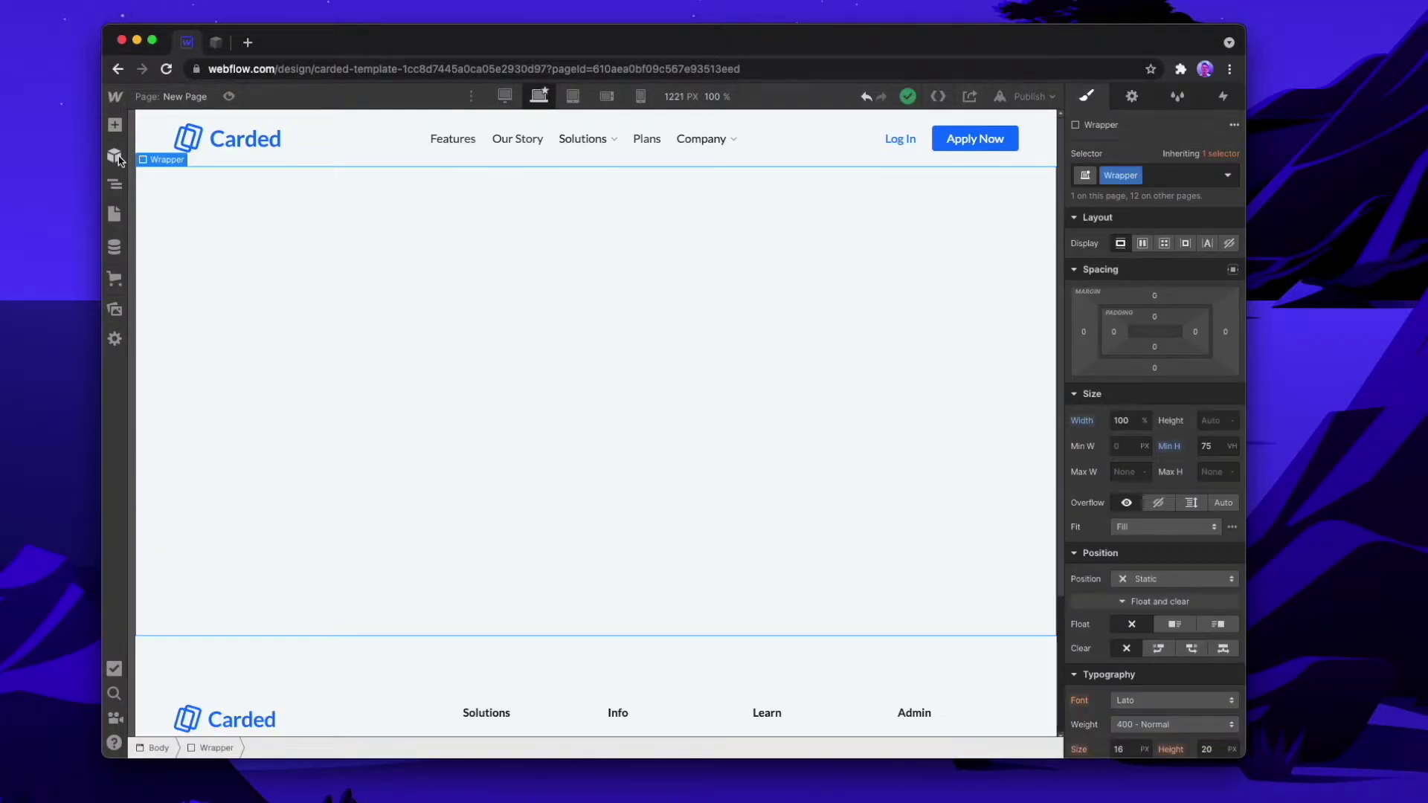
left_click(115, 157)
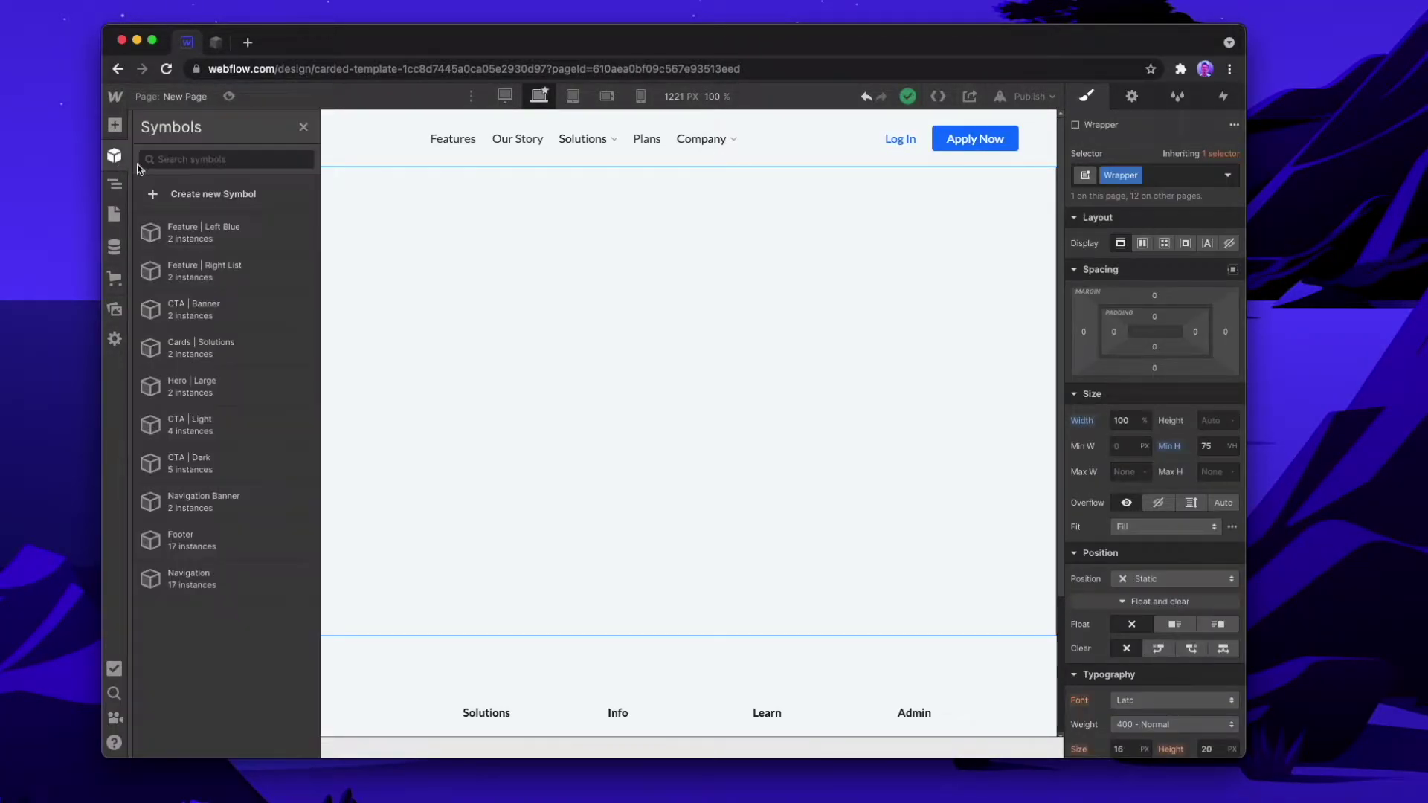
left_click(188, 158)
type("He")
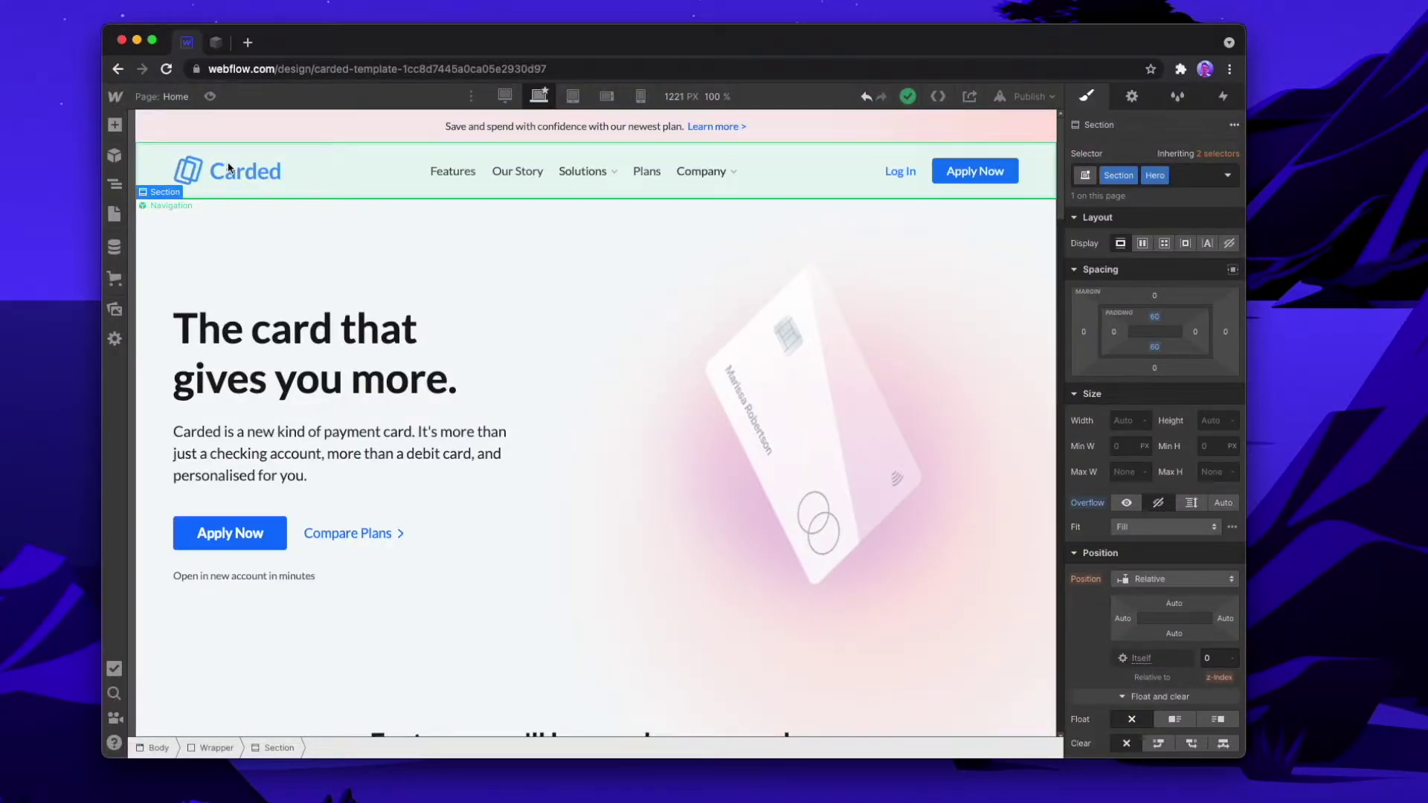
Step: Save the Home page hero section as symbol 'Hero | Large' and return to the page
left_click(116, 184)
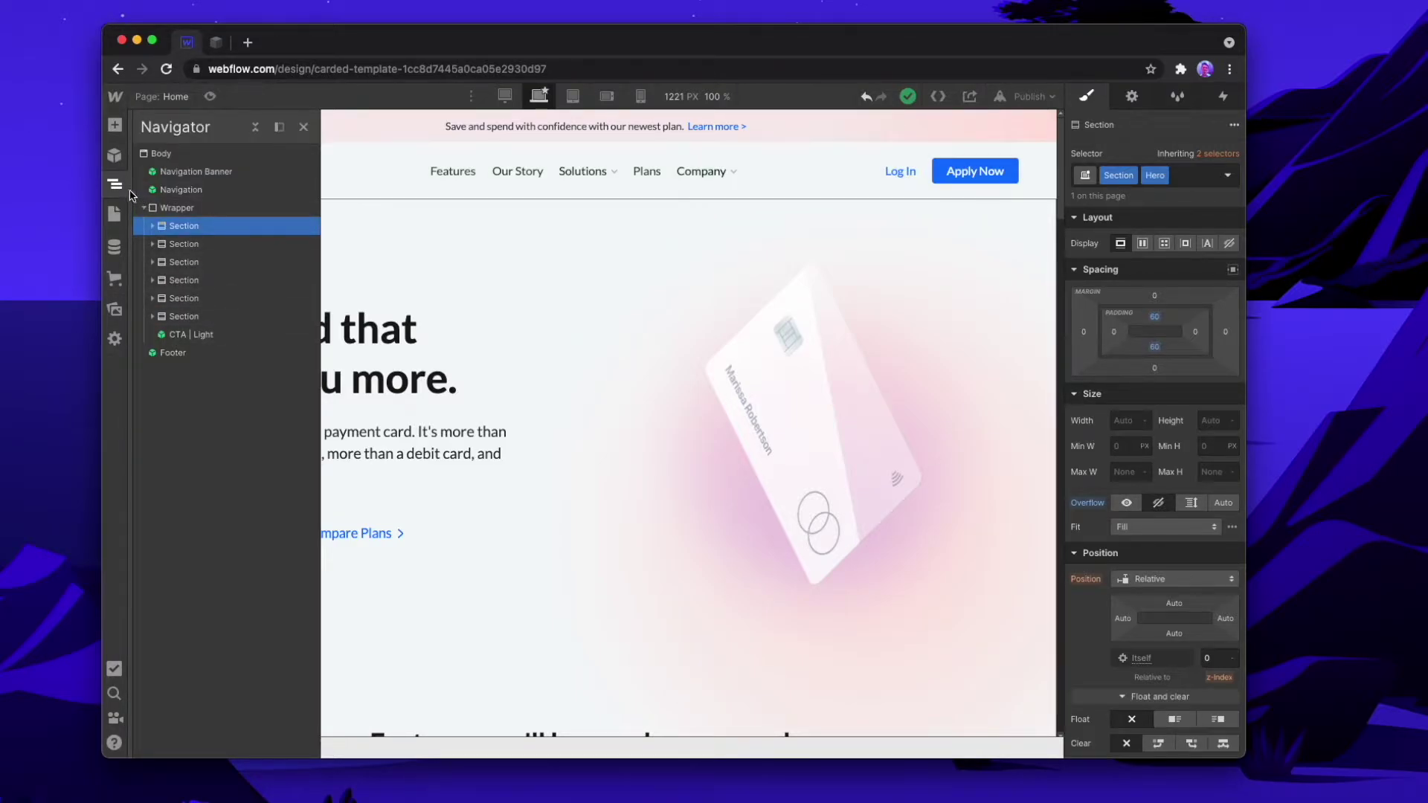
left_click(116, 186)
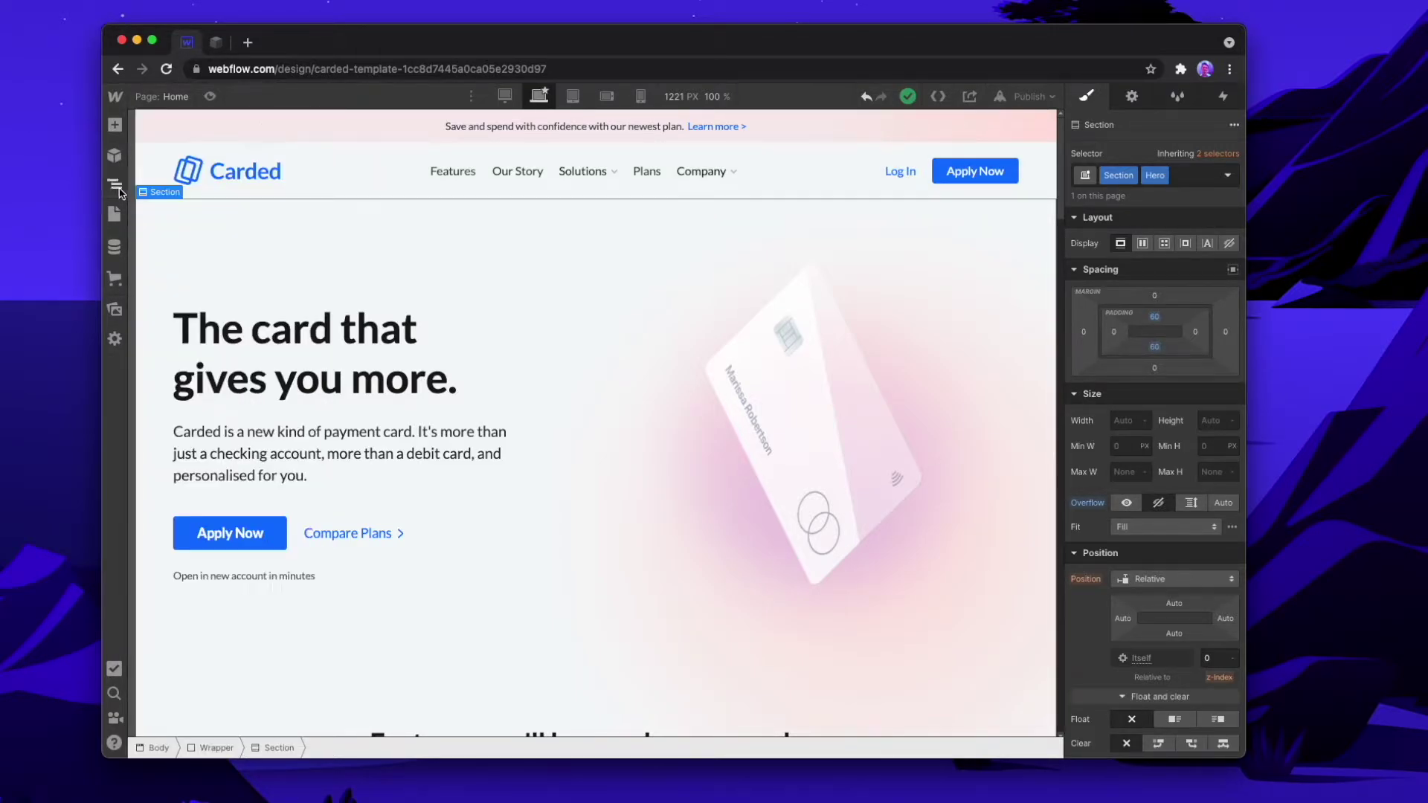
right_click(430, 246)
left_click(506, 498)
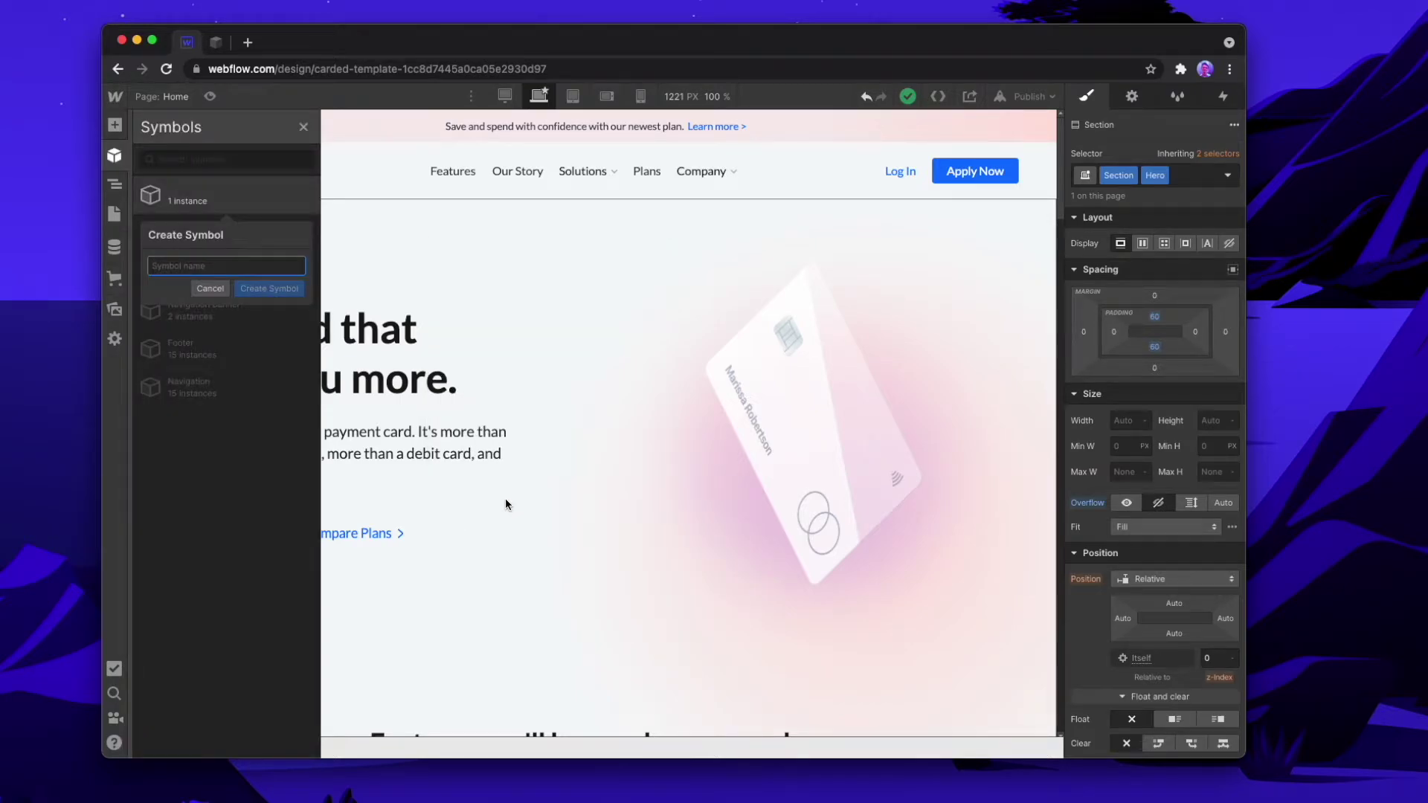
type("Hero | Large")
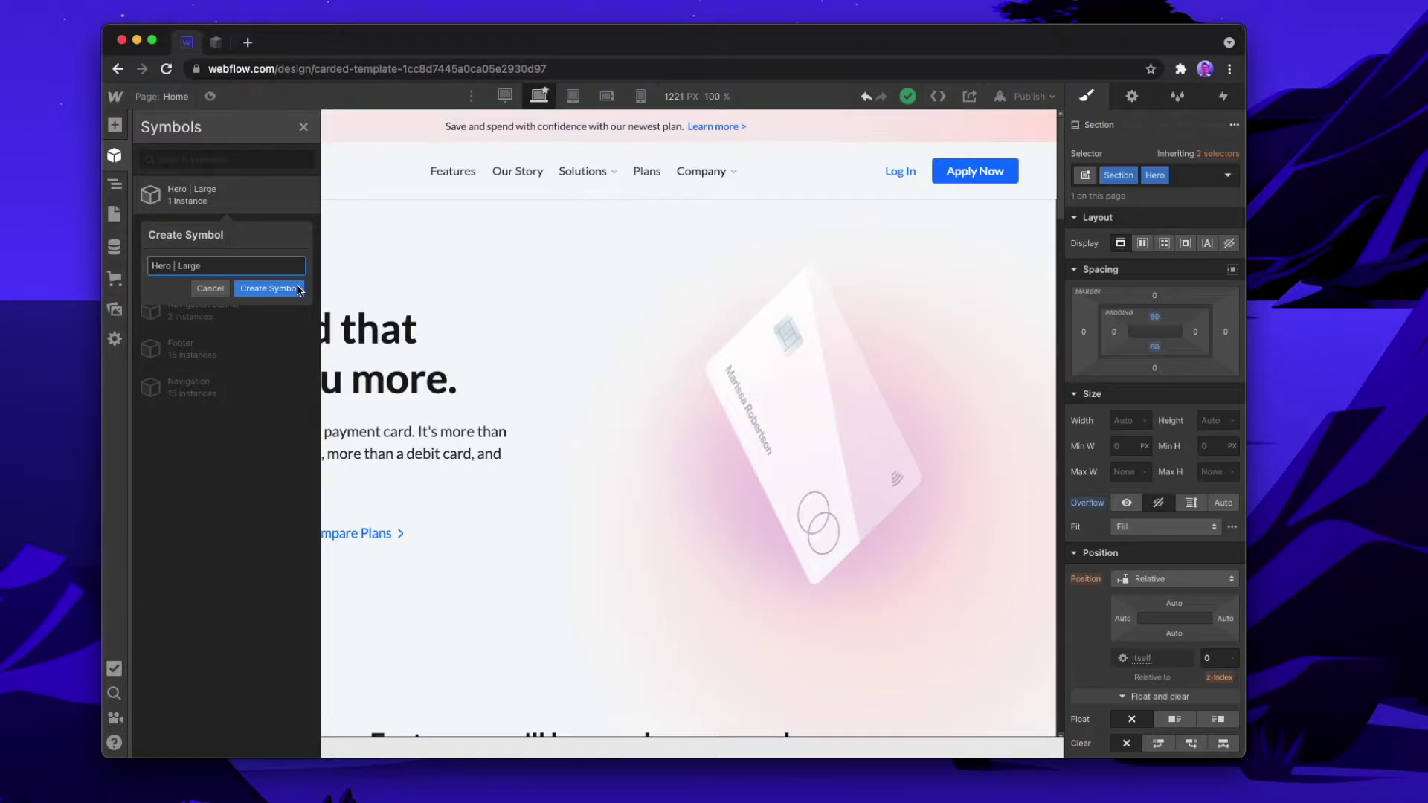
left_click(268, 289)
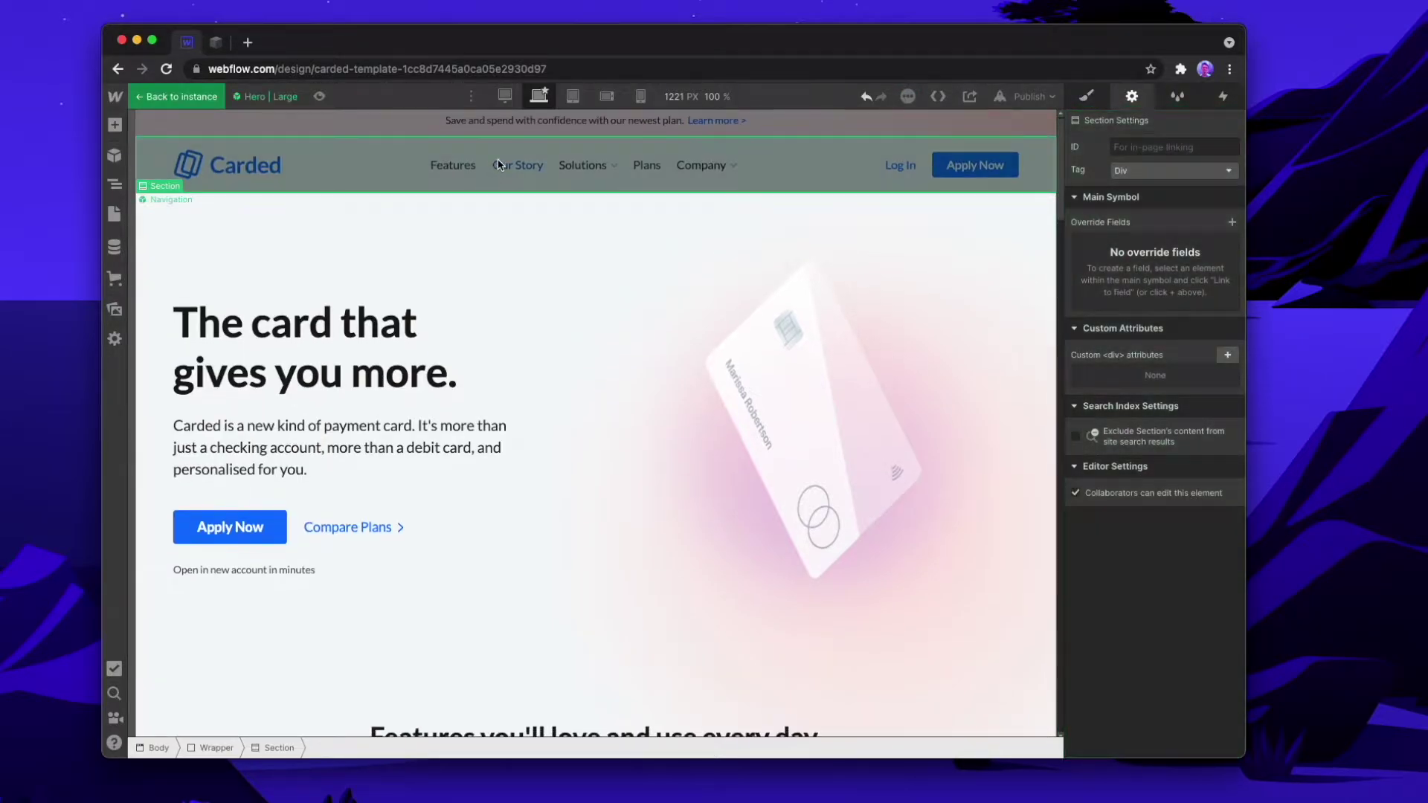
left_click(497, 160)
scroll(458, 241, "down", 10)
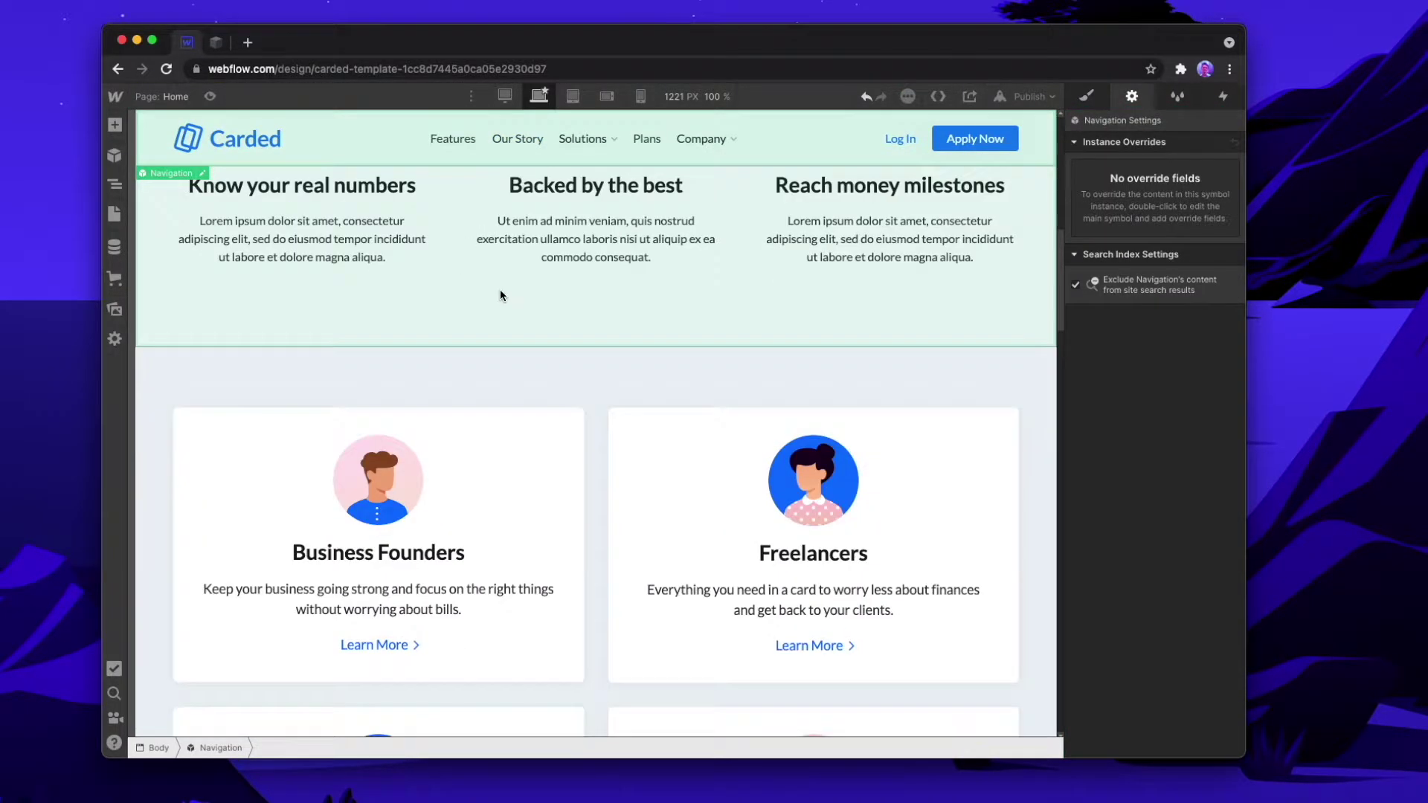
Step: Turn the solutions cards section into a symbol named 'Cards | Solutions'
right_click(599, 232)
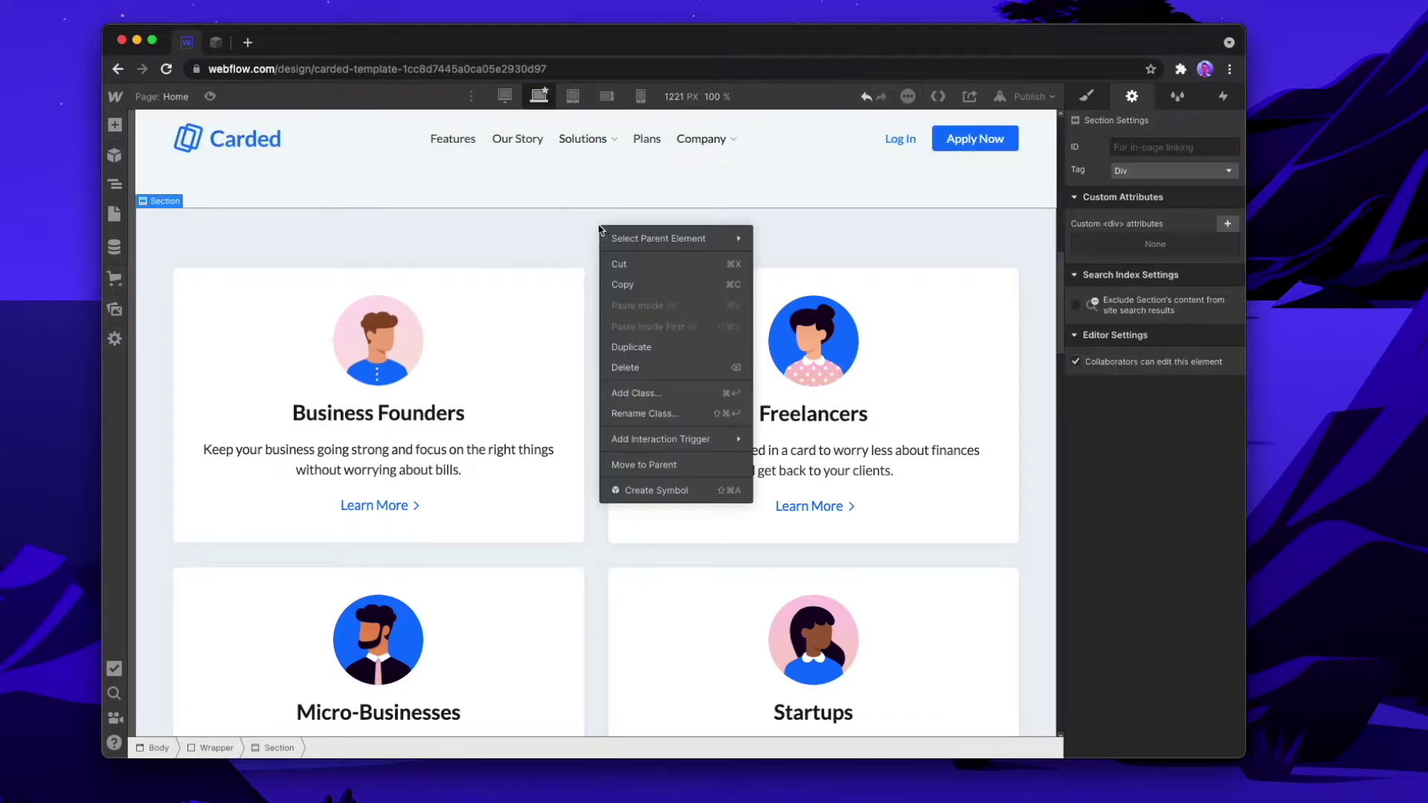
left_click(668, 487)
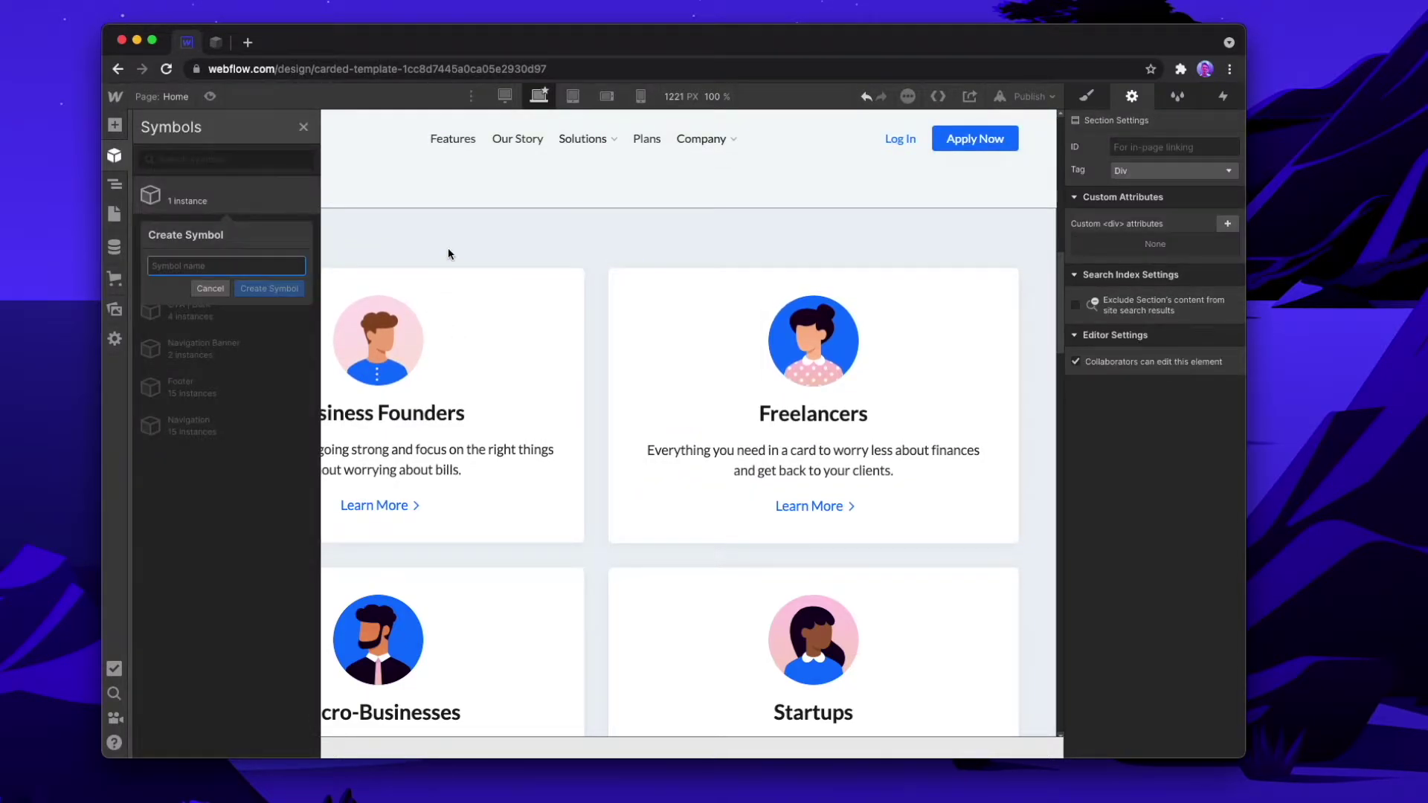
type("c")
type("ards")
type(" | Soltu")
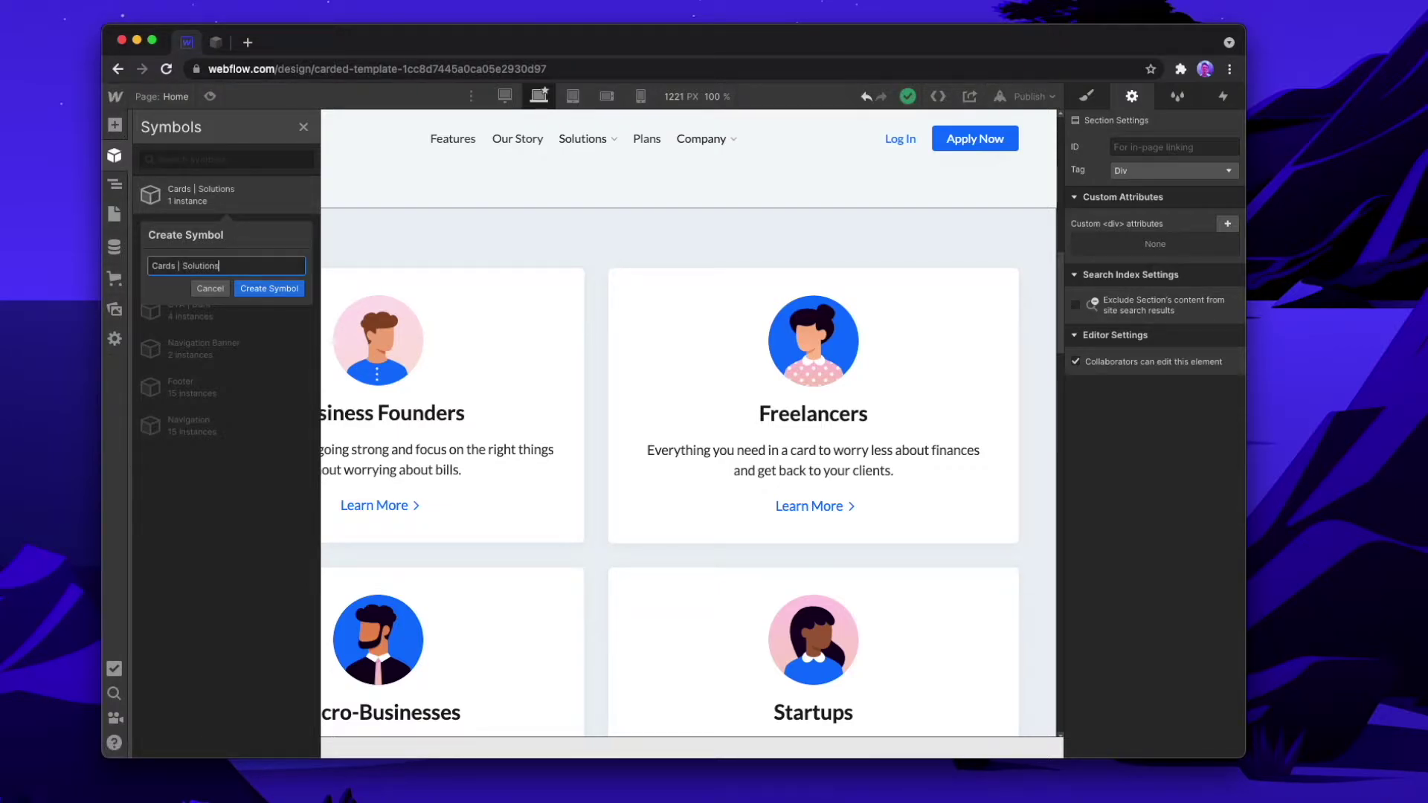
left_click(287, 288)
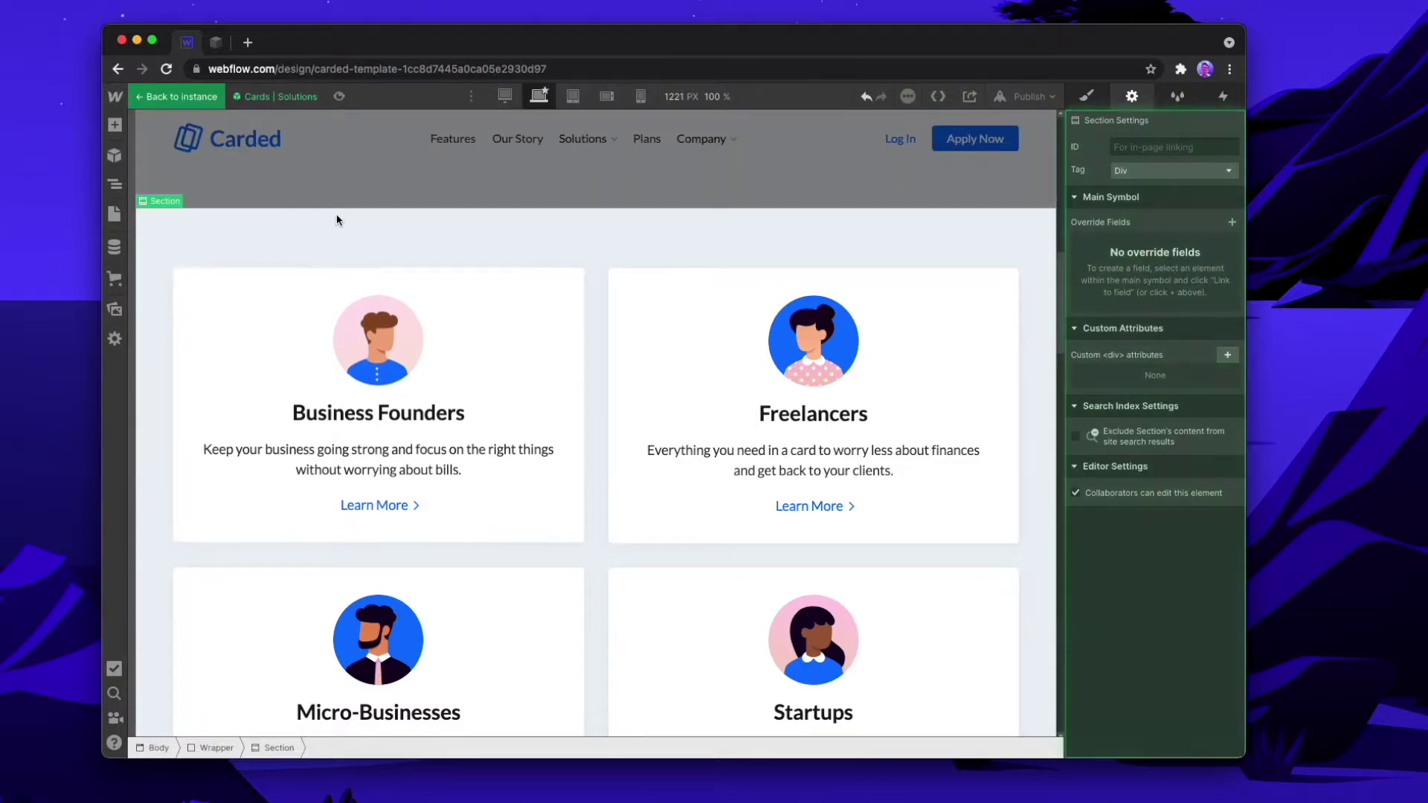
left_click(351, 198)
scroll(608, 333, "down", 5)
Step: Turn the Open an account banner into a symbol named 'CTA | Banner'
left_click(652, 303)
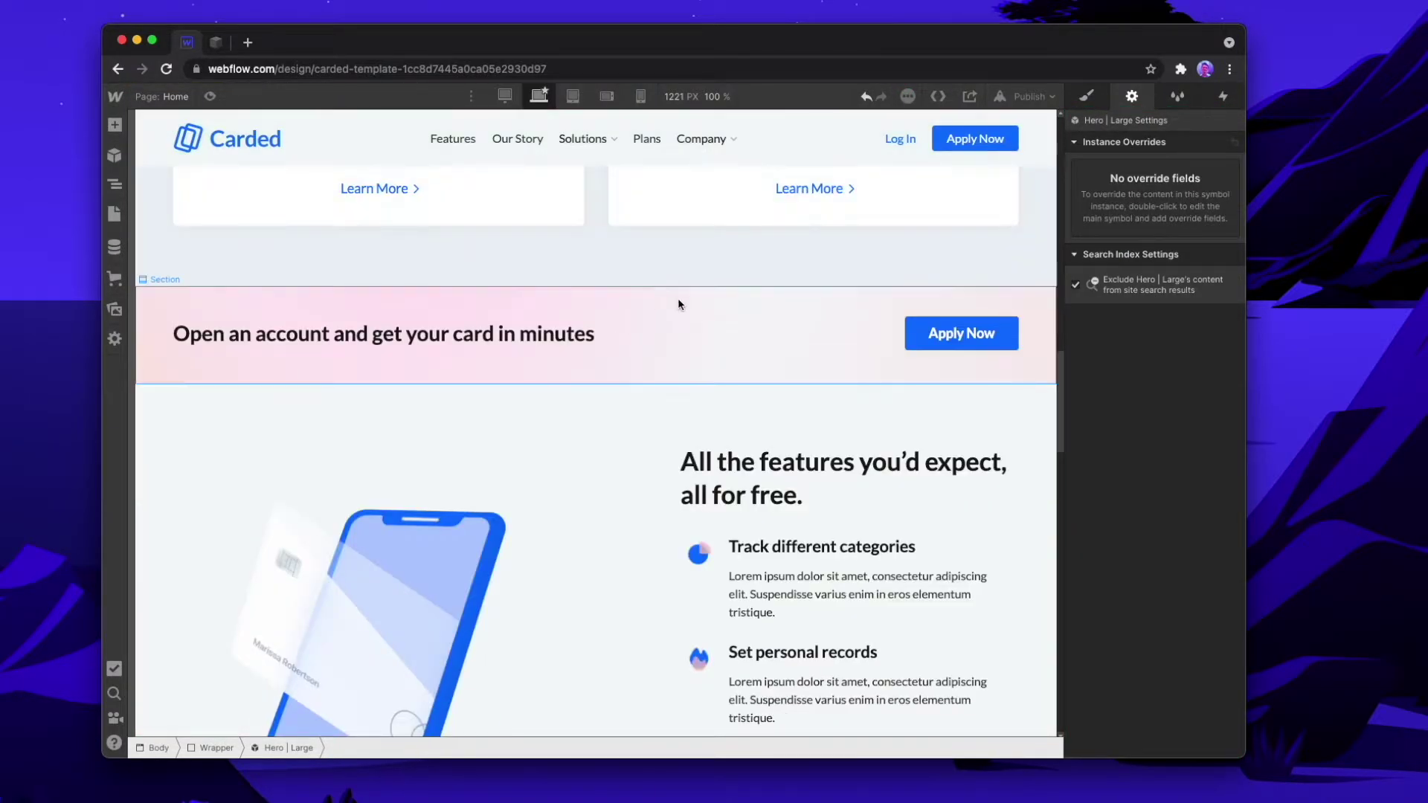
left_click(703, 307)
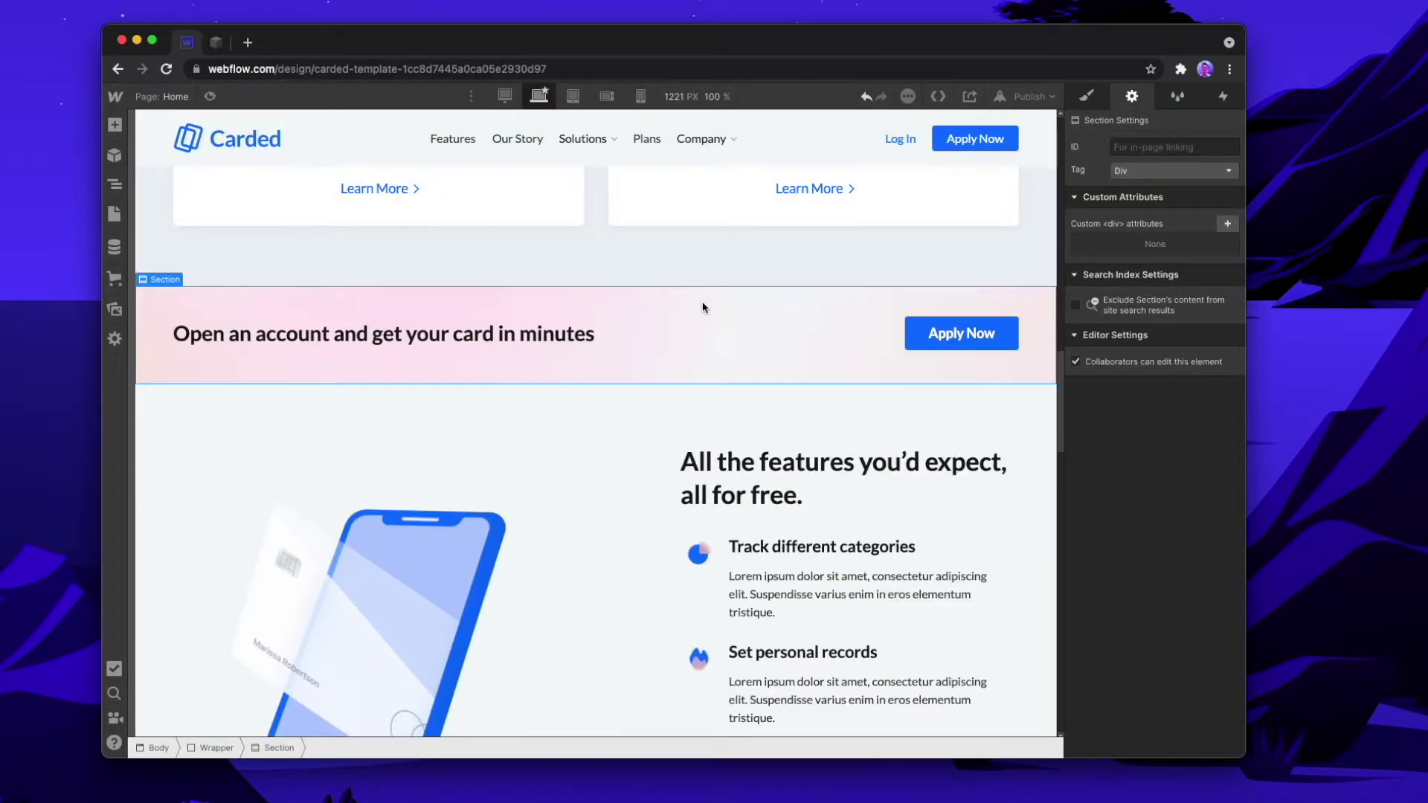
key("super+alt+a")
type("CT")
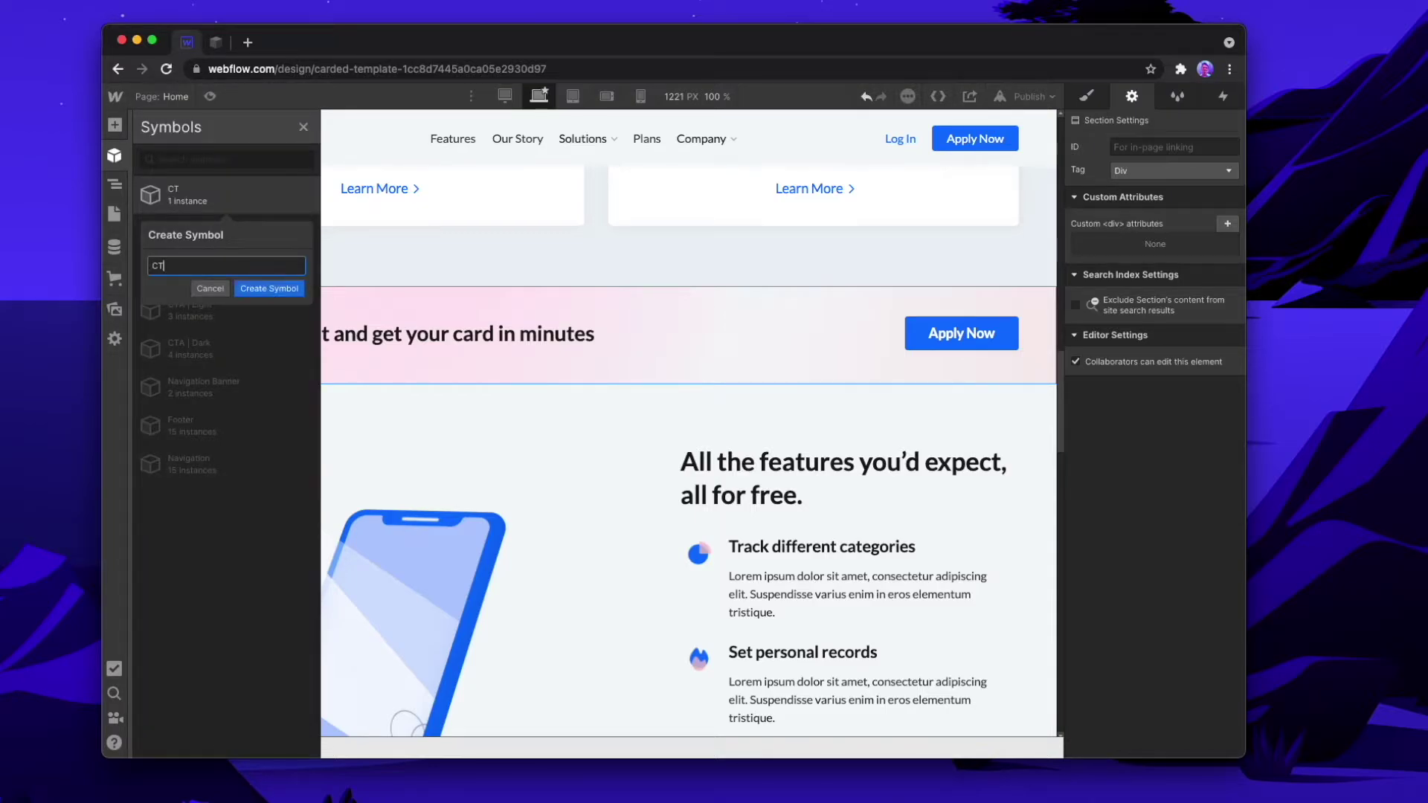
type("A | Banner")
left_click(283, 295)
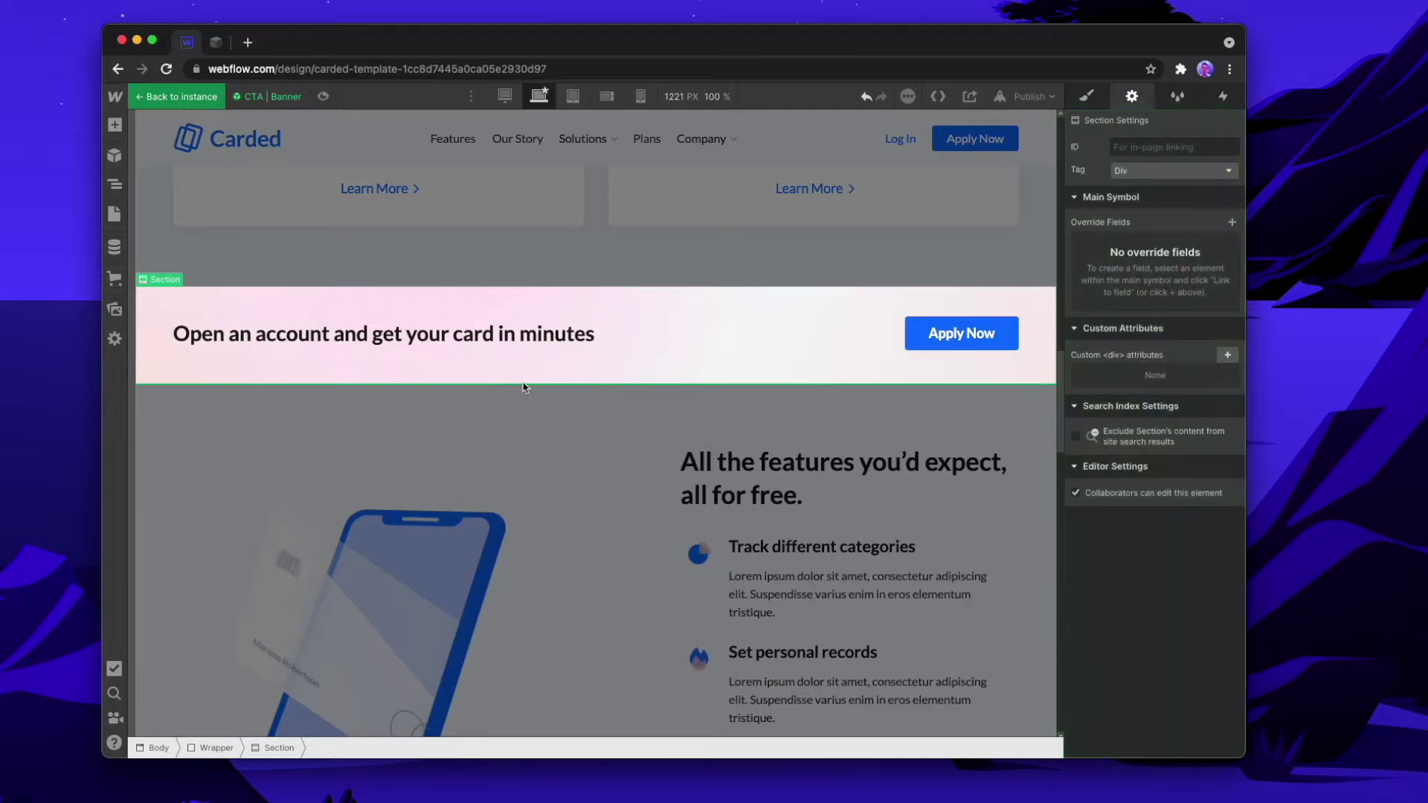
left_click(523, 386)
scroll(528, 402, "down", 3)
key("super+alt+a")
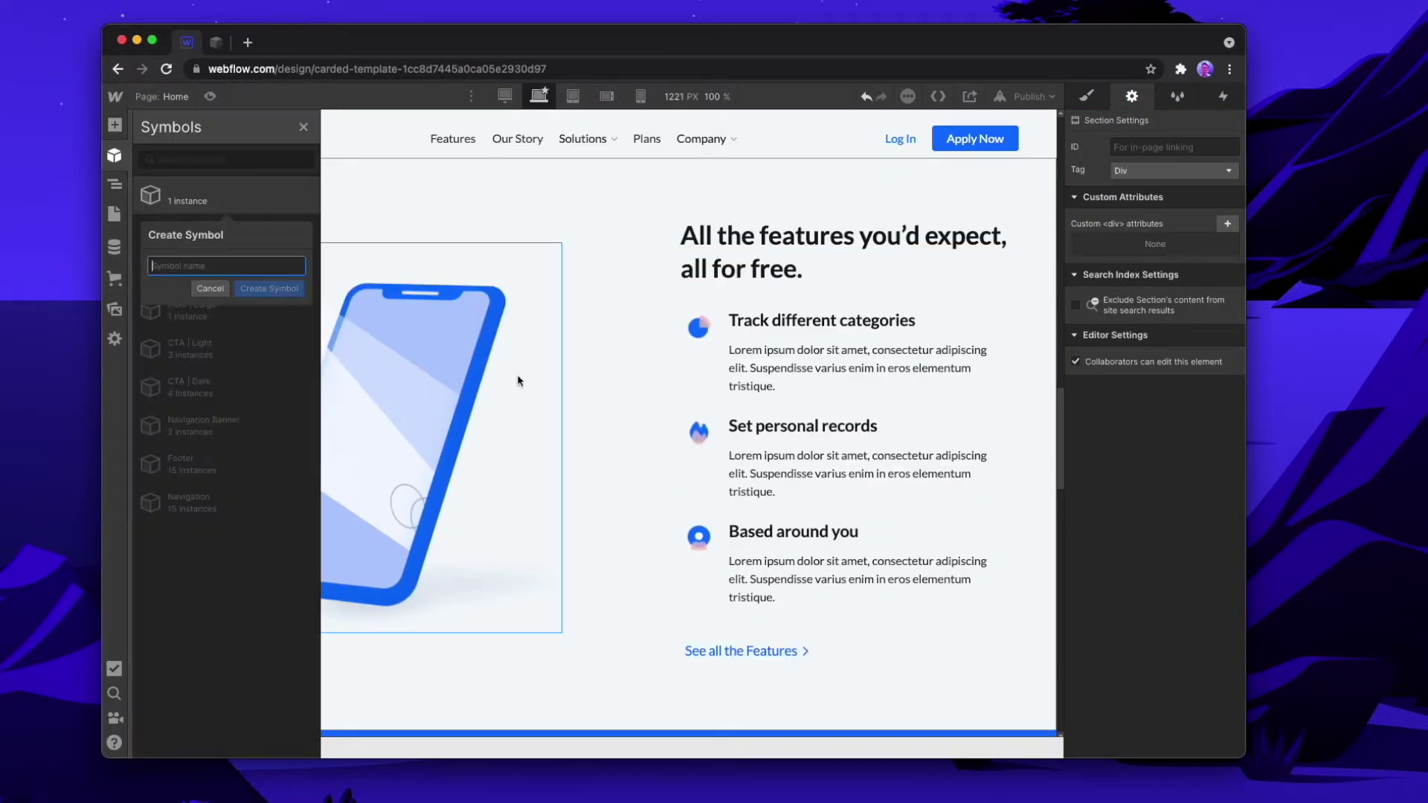
Step: Name and create the features section symbol 'Feature | Right List', then exit symbol editing
type("Feature")
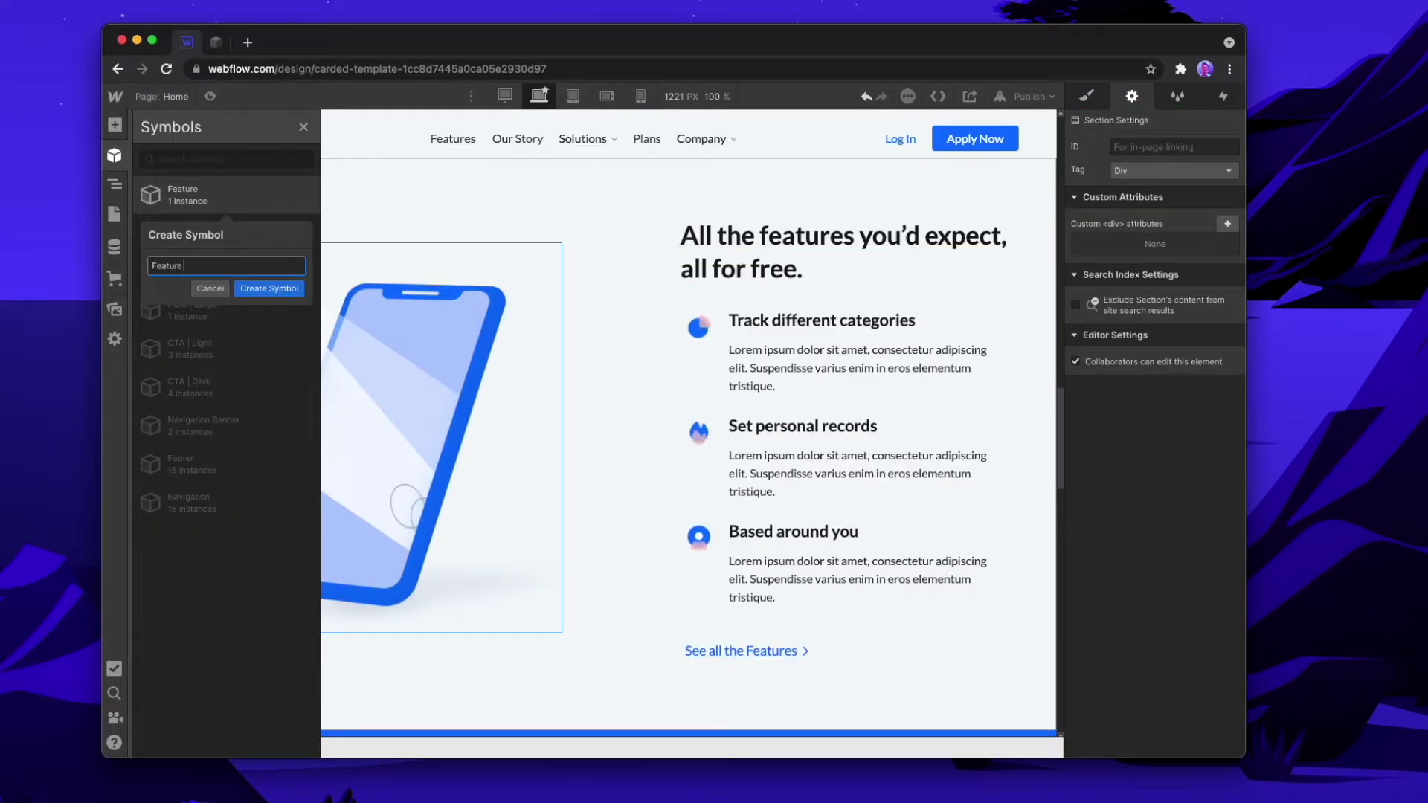
type(" | Right List")
left_click(294, 290)
scroll(518, 365, "down", 5)
double_click(521, 404)
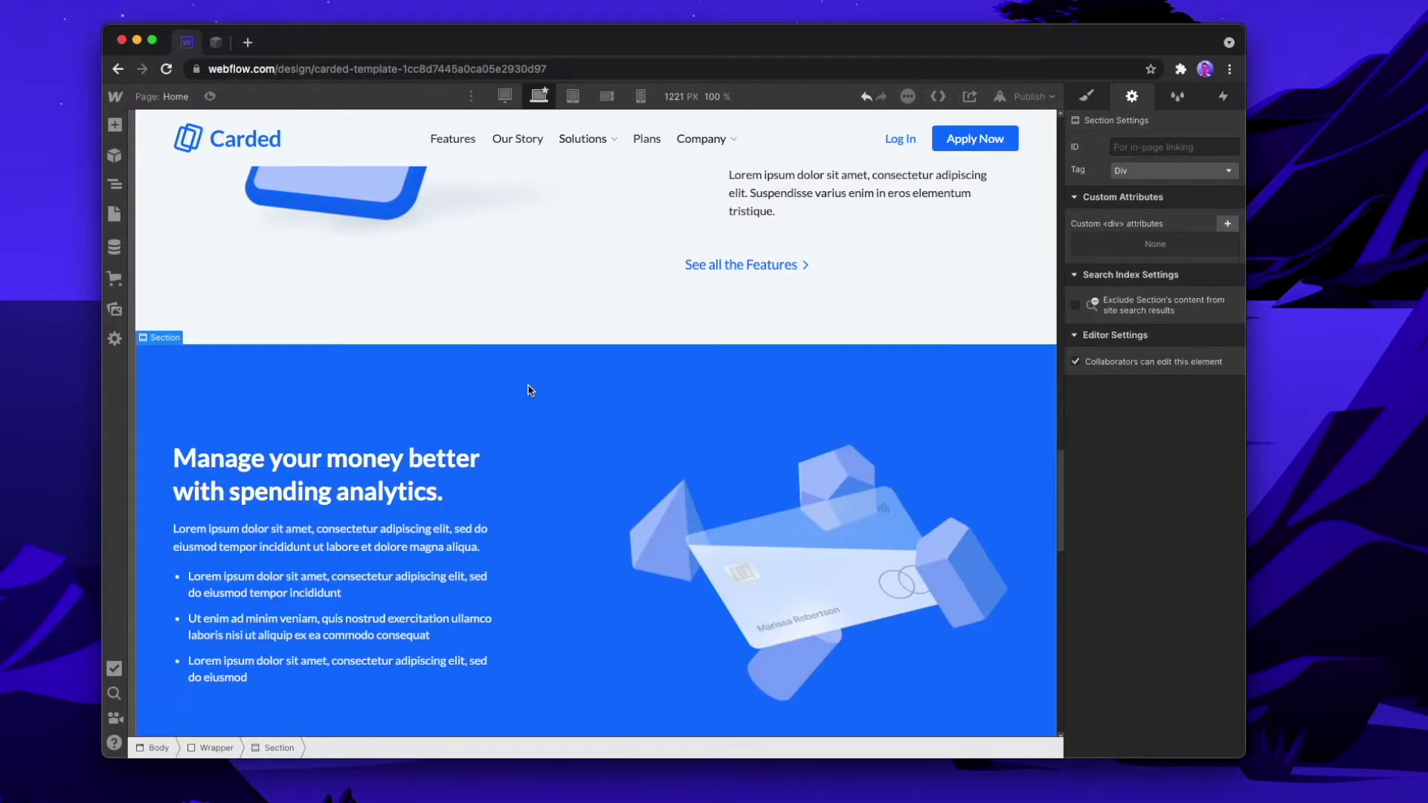
scroll(529, 392, "down", 2)
Step: Make the blue spending-analytics section a symbol named 'Feature | Left Blue'
key("super+shift+a")
type("Fea")
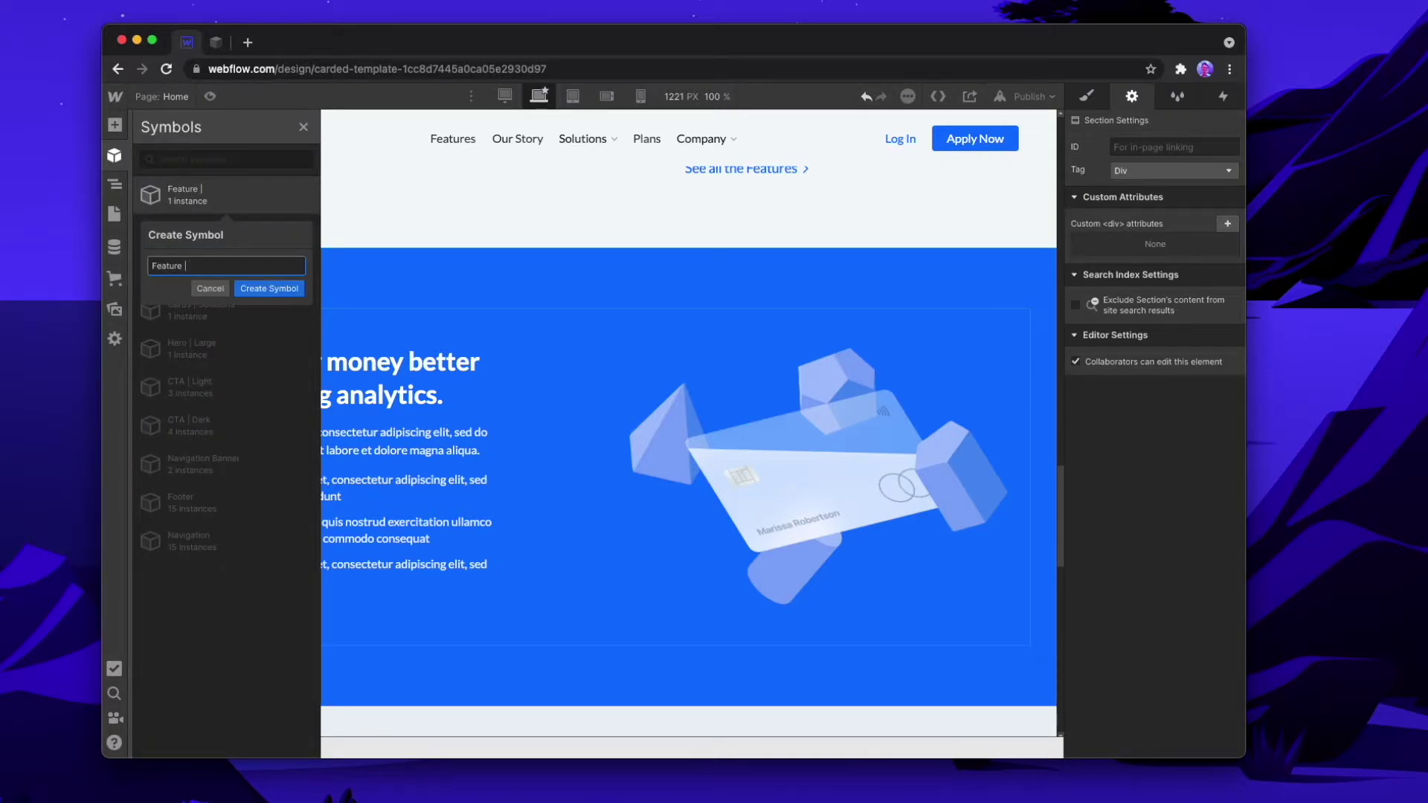
type("ture | Left Blue")
left_click(265, 289)
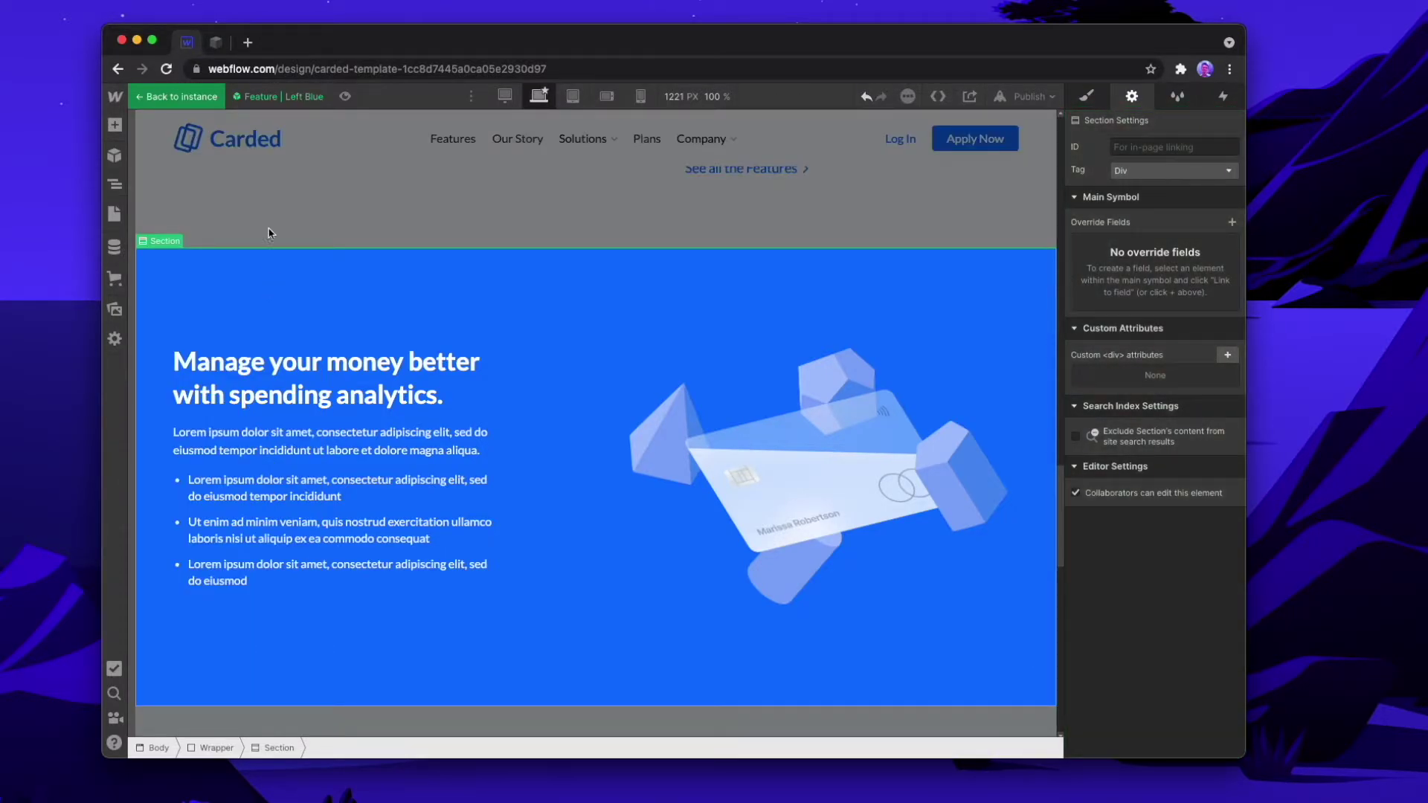
left_click(269, 231)
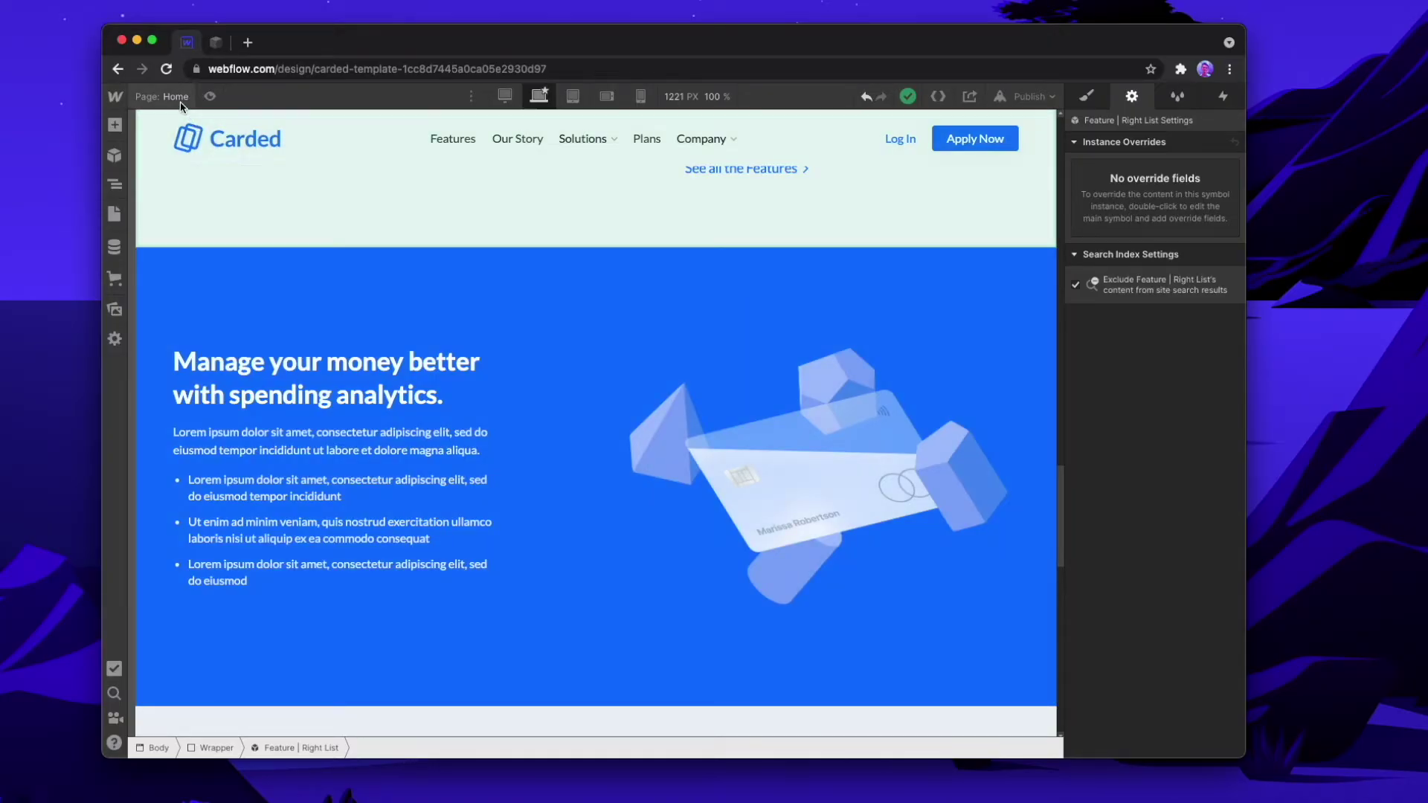
Step: Add a page named 'Symbol Library' with Admin as its parent folder
key("p")
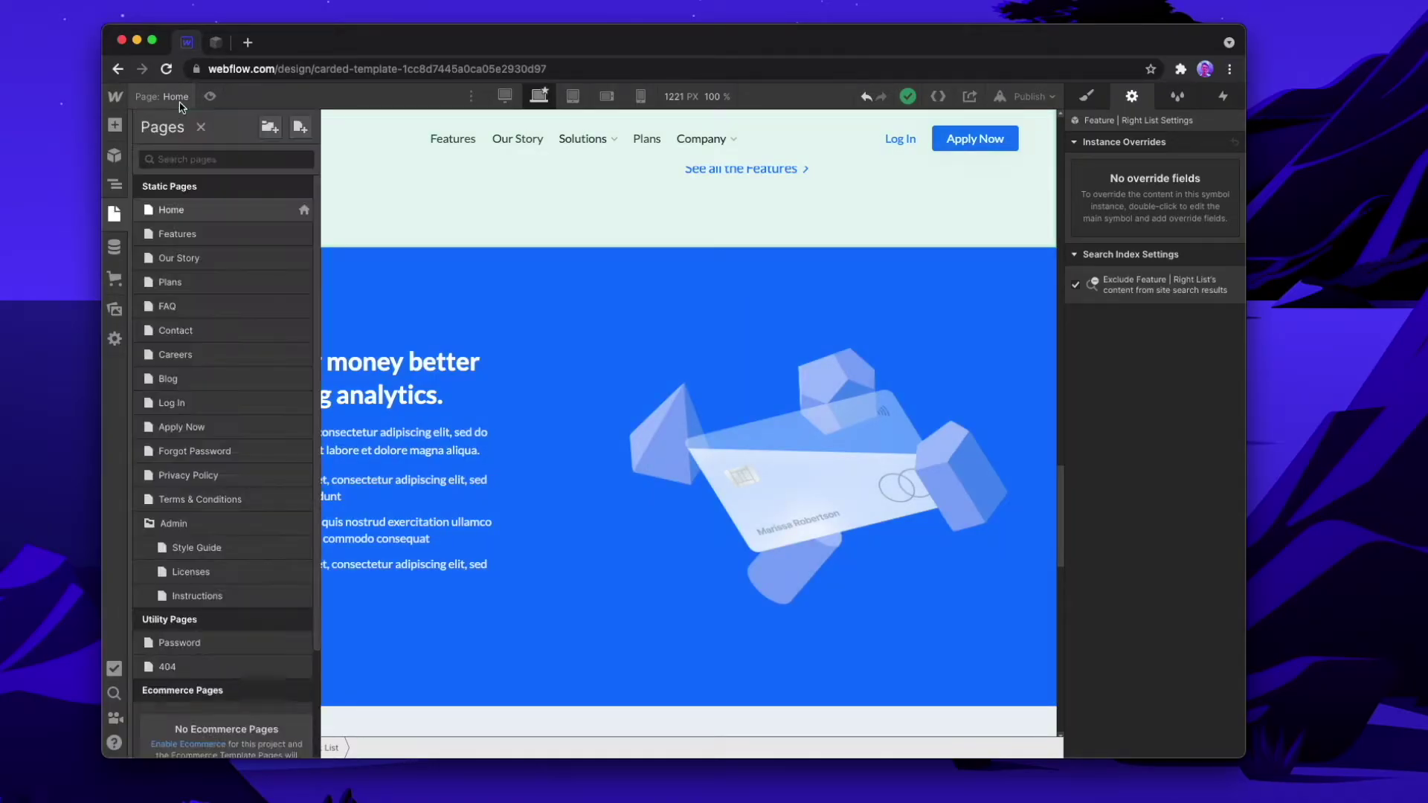
left_click(301, 131)
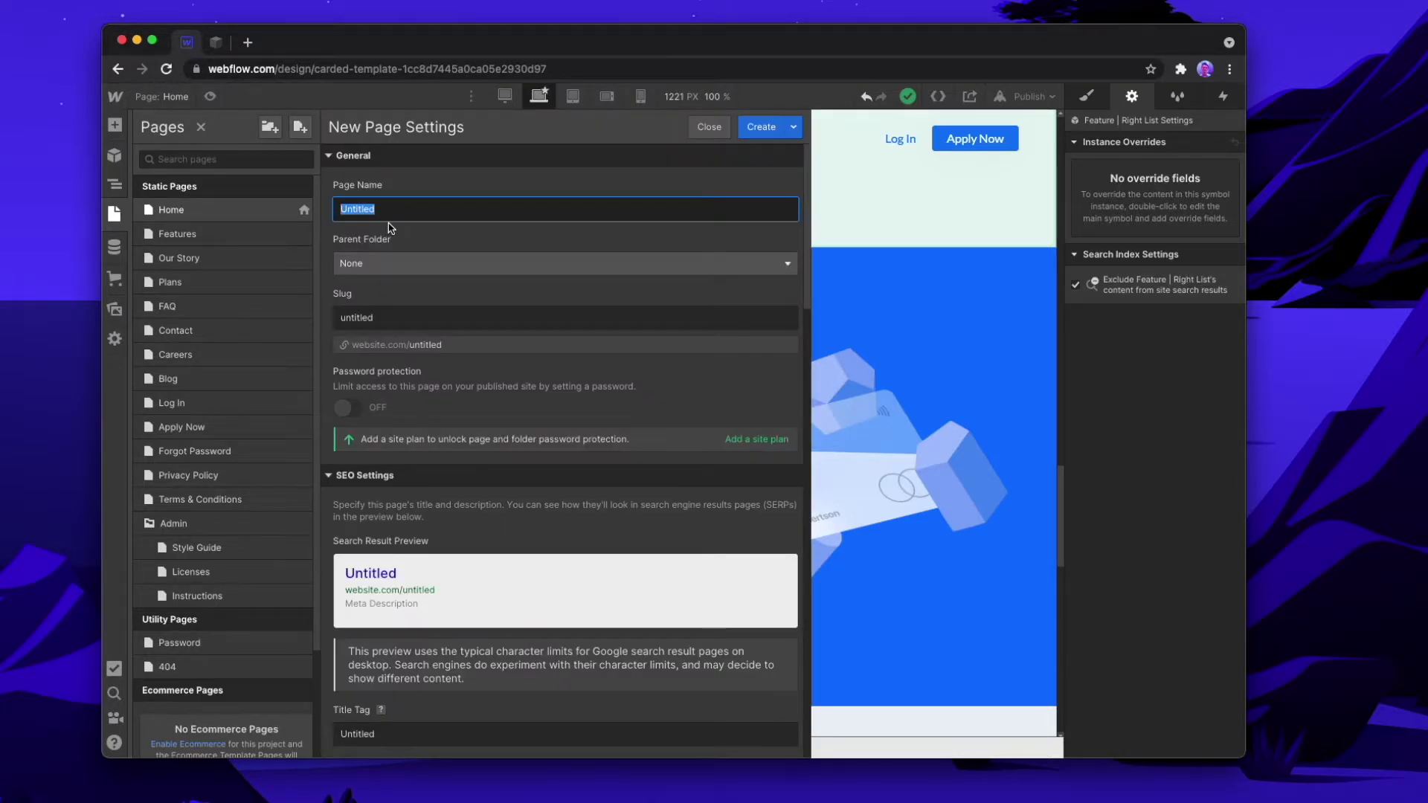
type("Symbil")
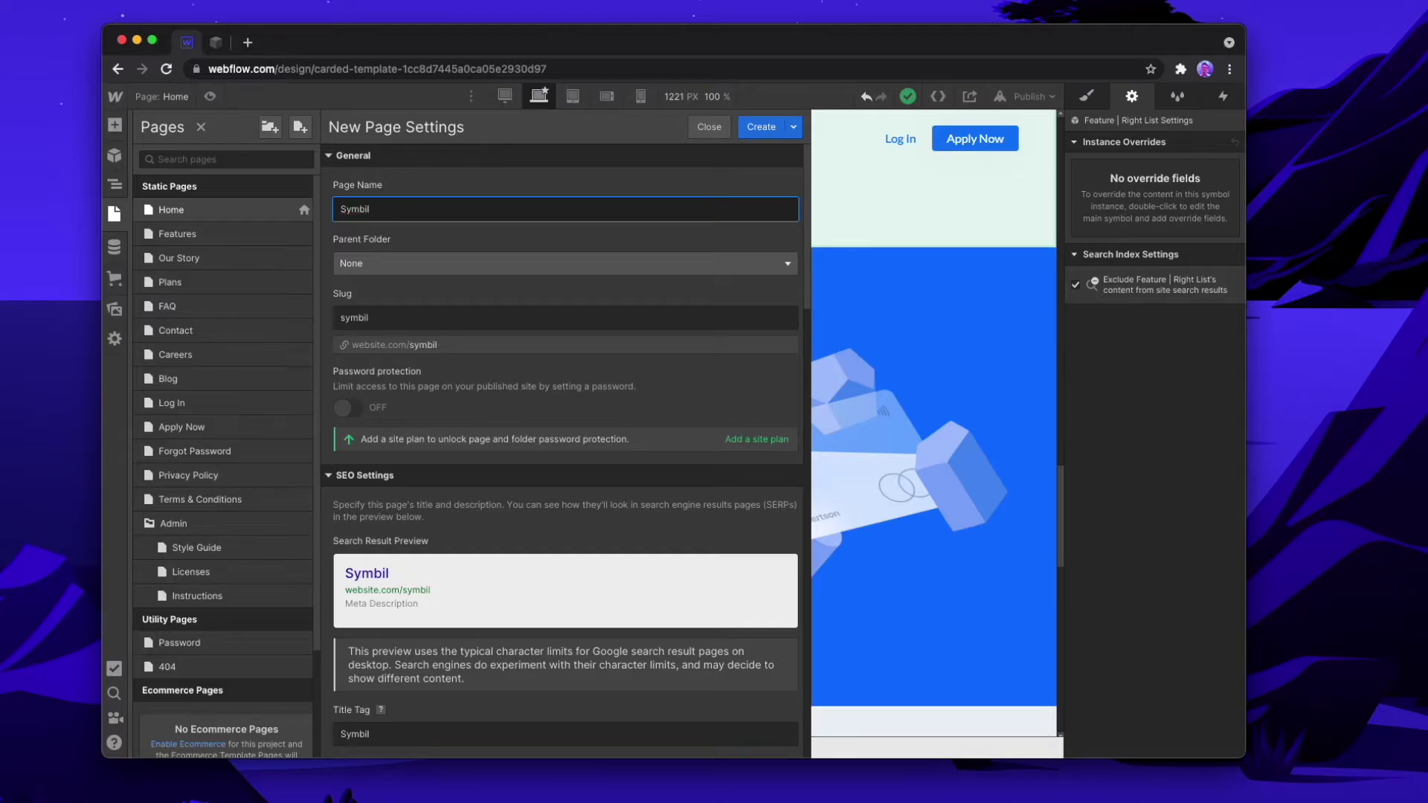
key("BackSpace")
key("BackSpace")
type("ol Library")
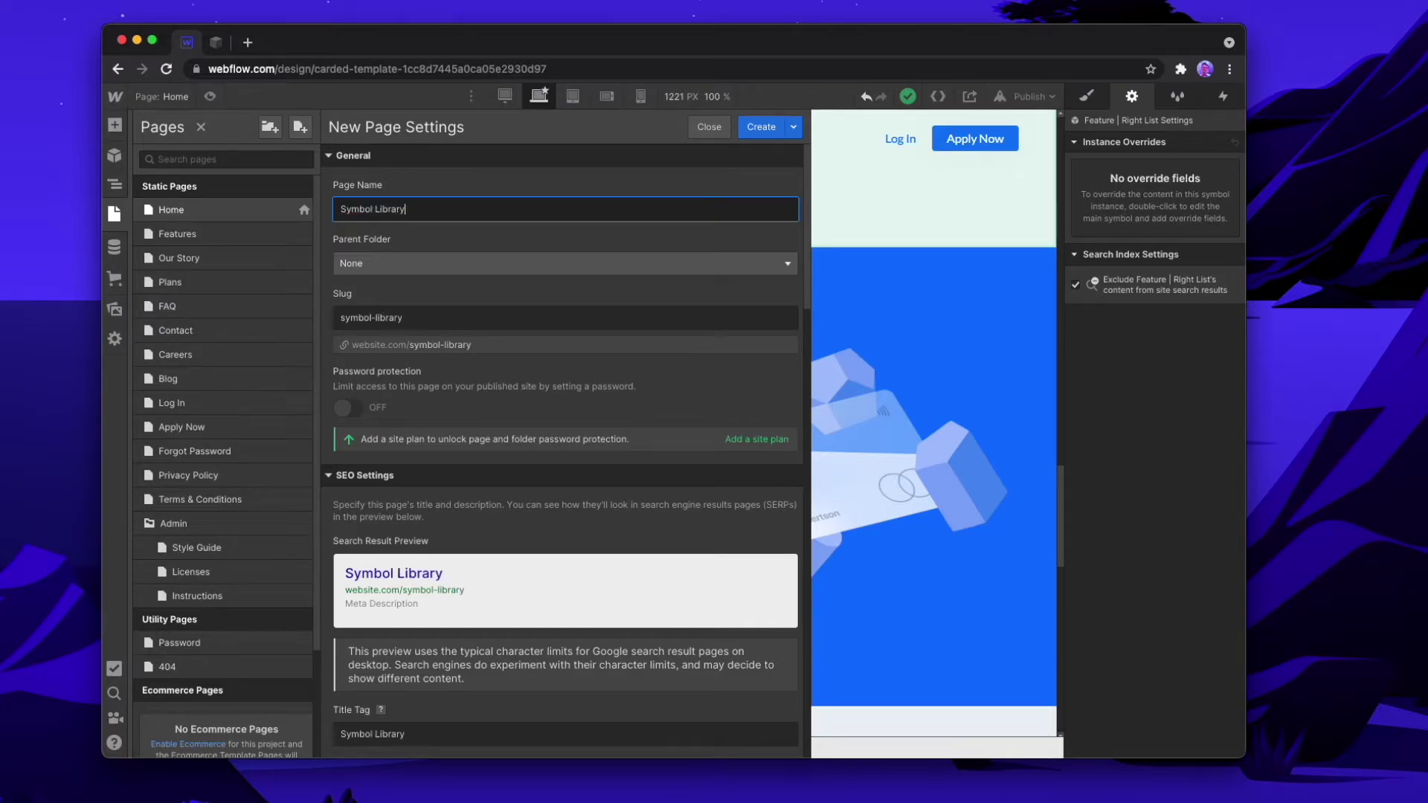
left_click(383, 263)
left_click(387, 315)
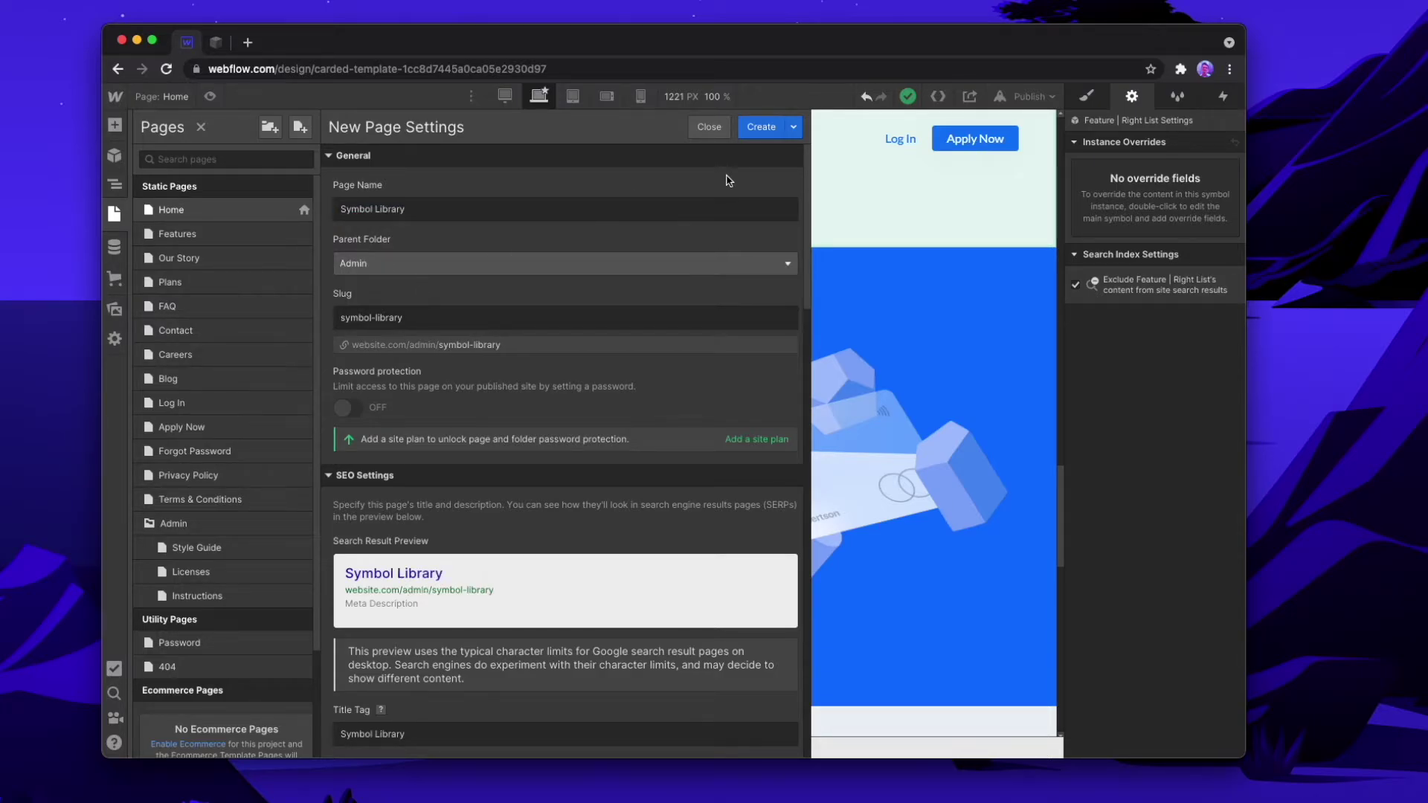
left_click(757, 131)
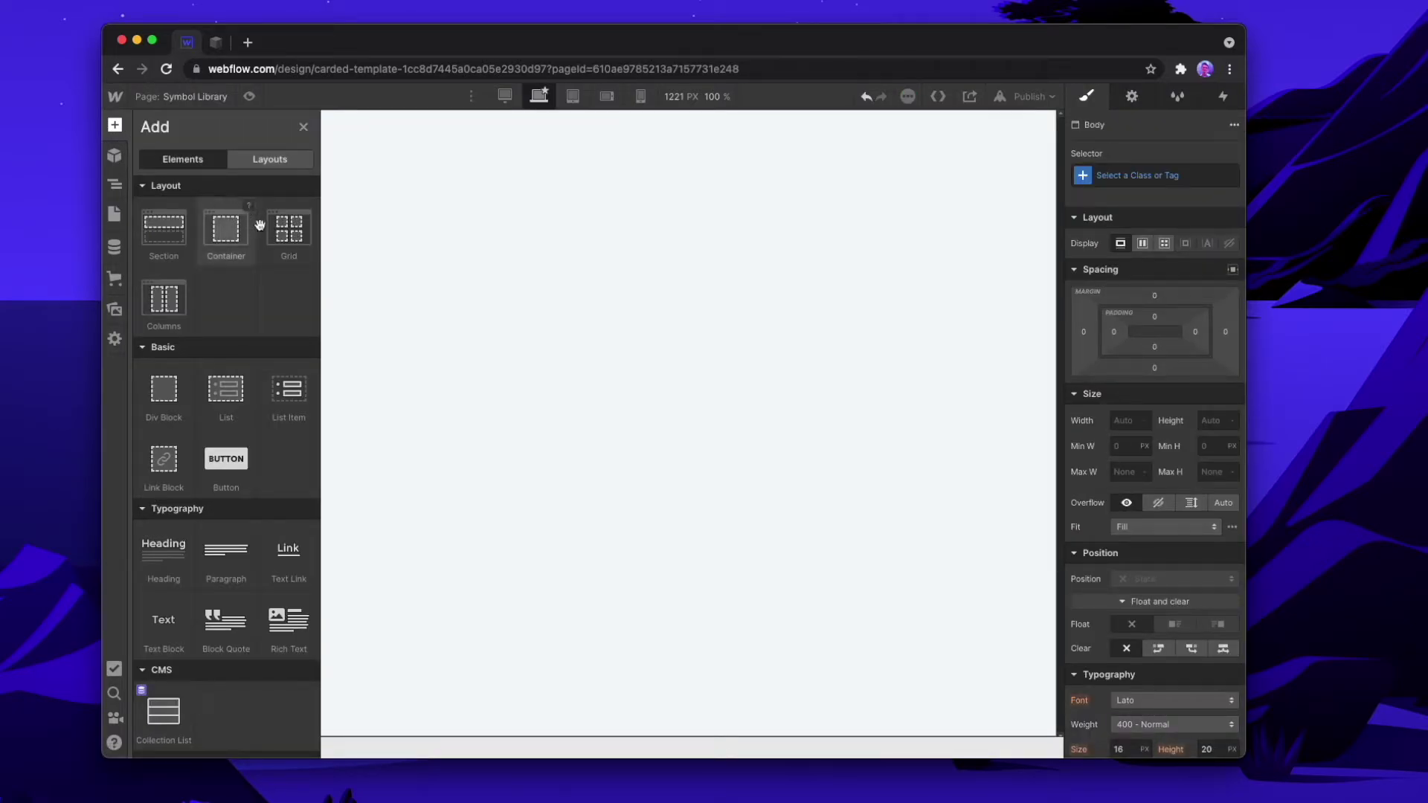
Step: Drop a grid onto the page, reduce it to one column, and set a 64 px row gap
left_click_drag(286, 227, 504, 229)
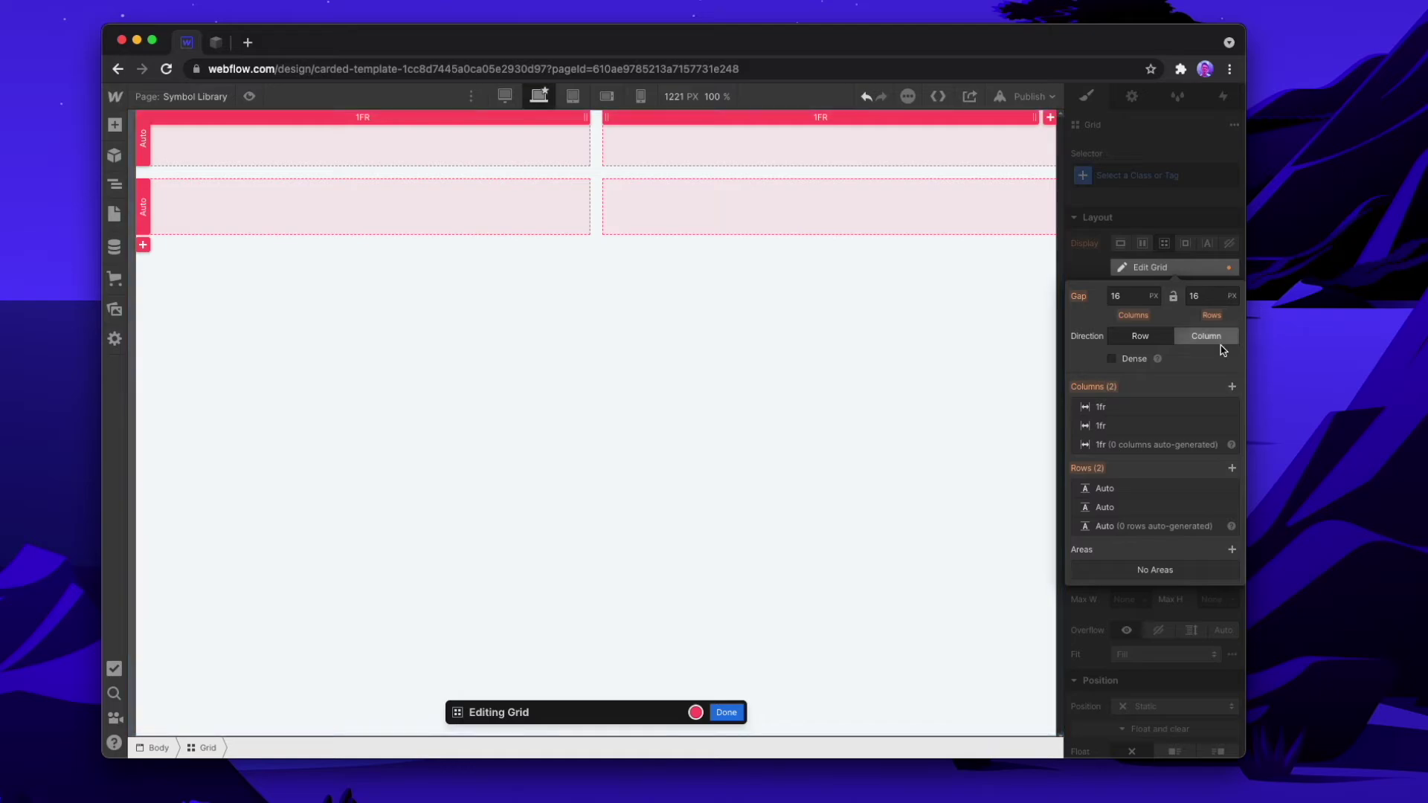
left_click(1231, 408)
left_click(1214, 296)
type("64")
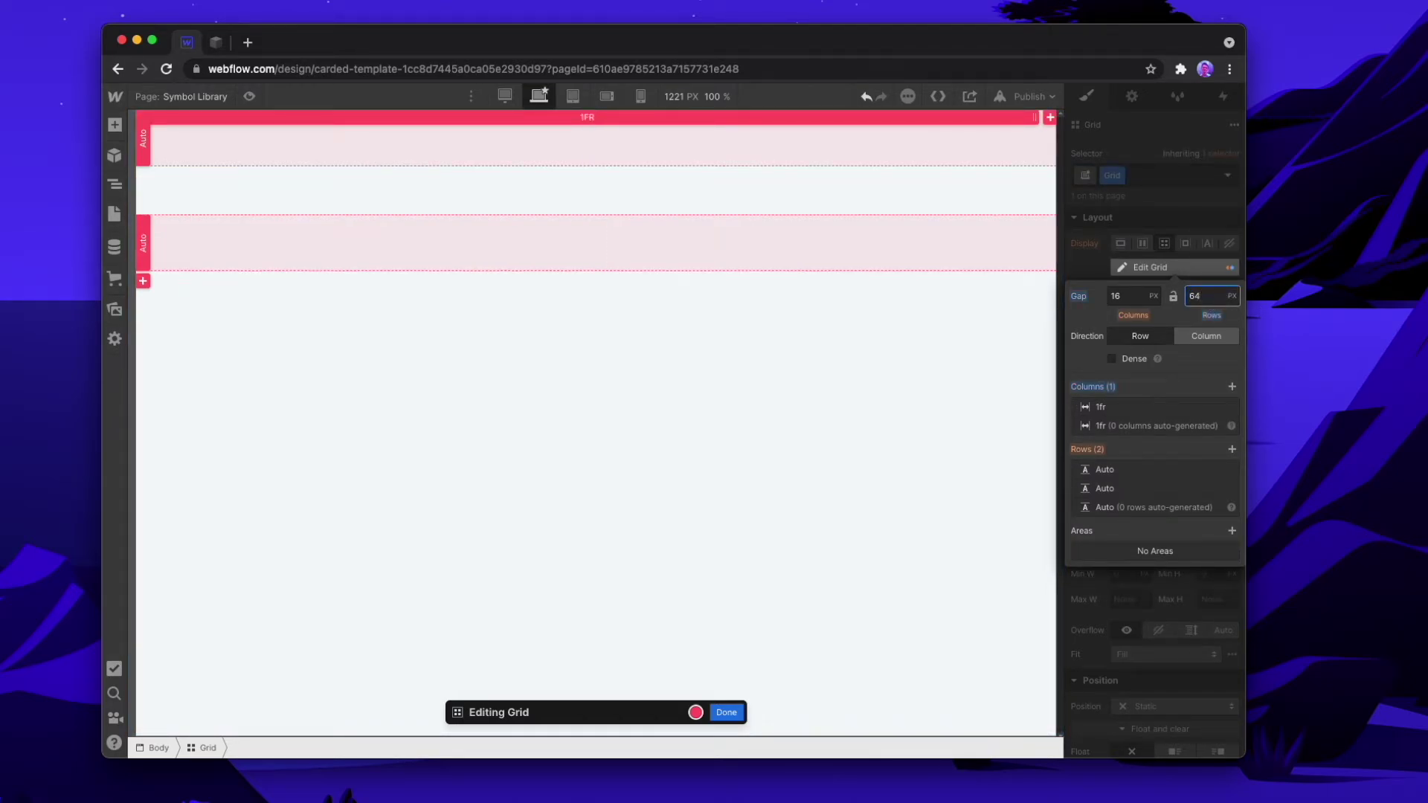
key("Escape")
scroll(1146, 437, "down", 10)
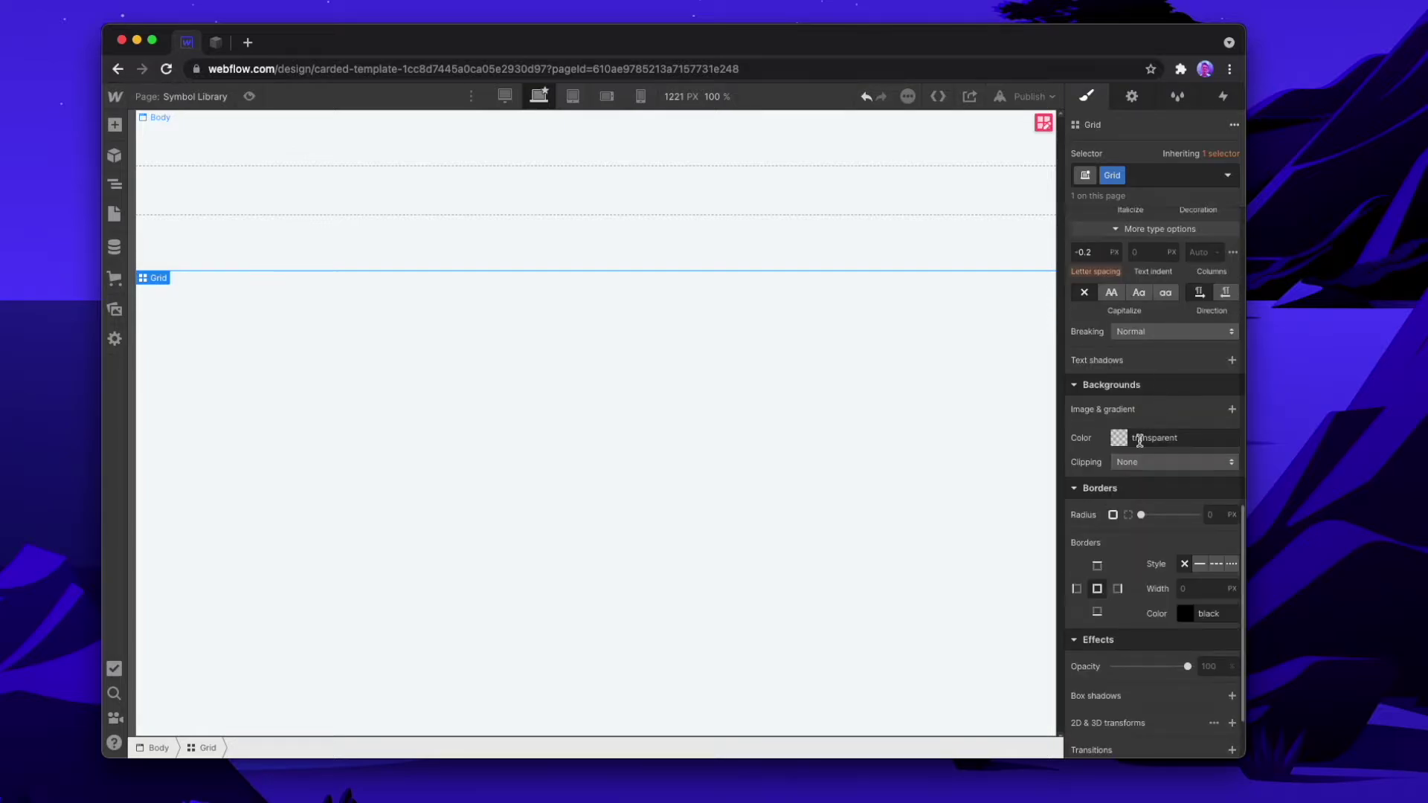
Step: Give the grid a Soft Grey background and rename its class to 'Symbol Grid'
left_click(1120, 438)
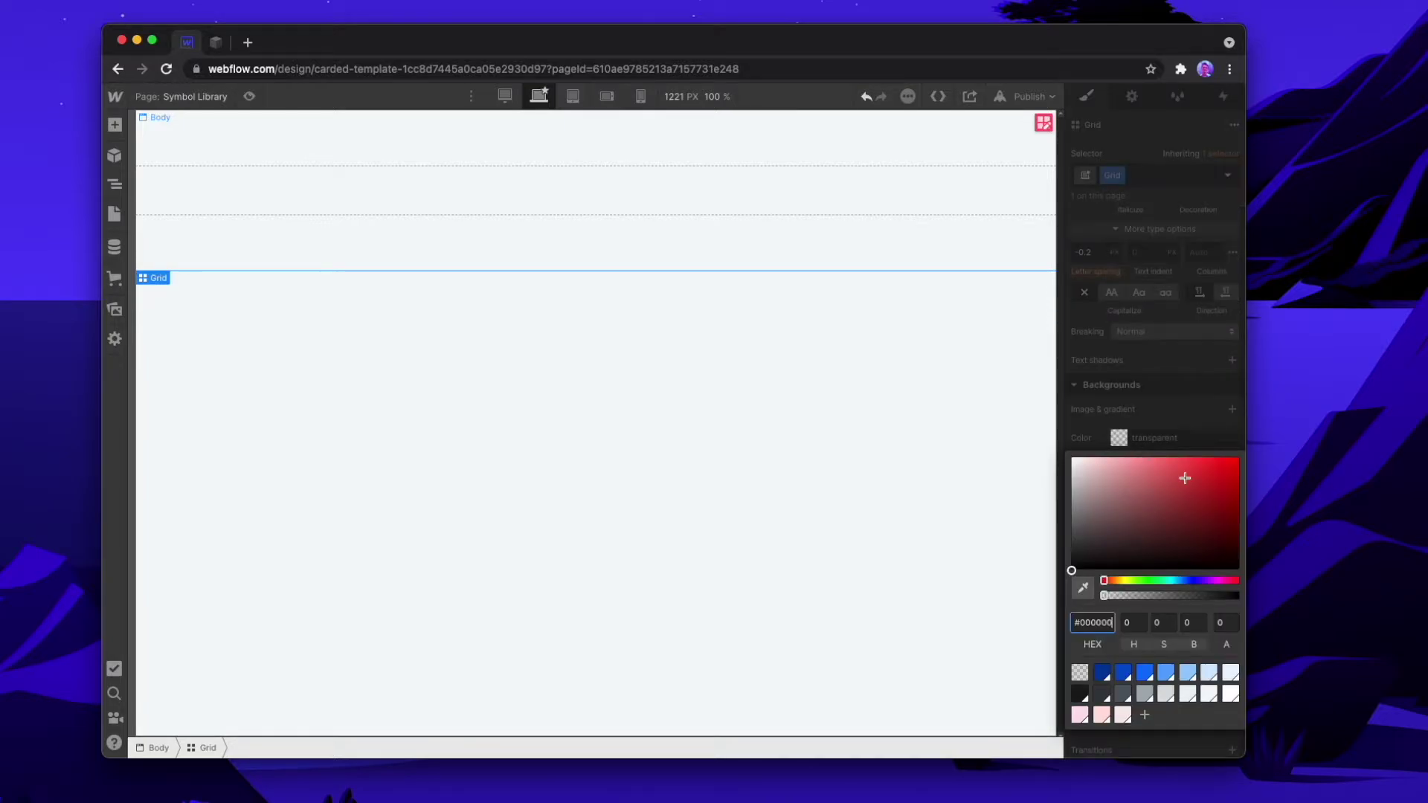
left_click(1167, 694)
left_click(1157, 338)
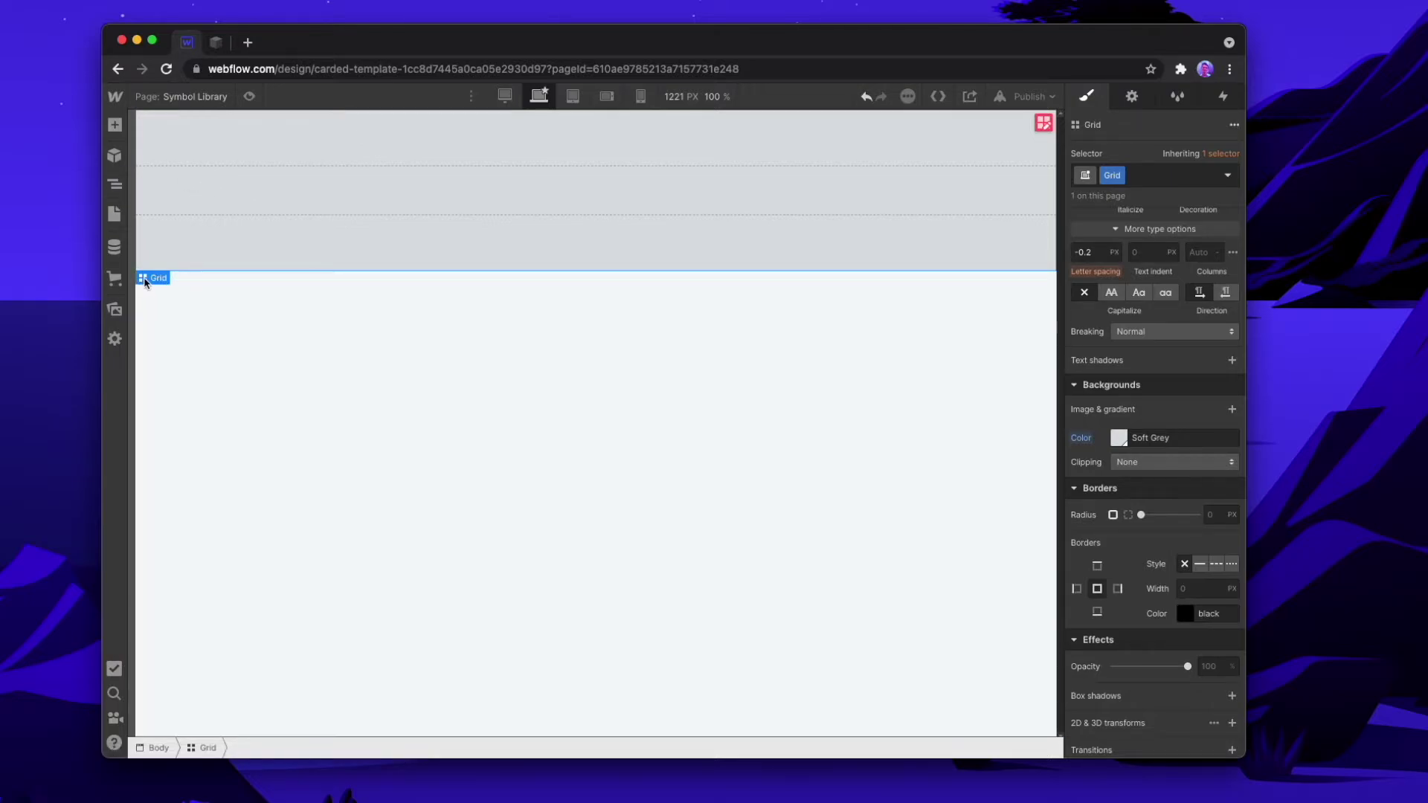
type("Symbol Grid")
key("Return")
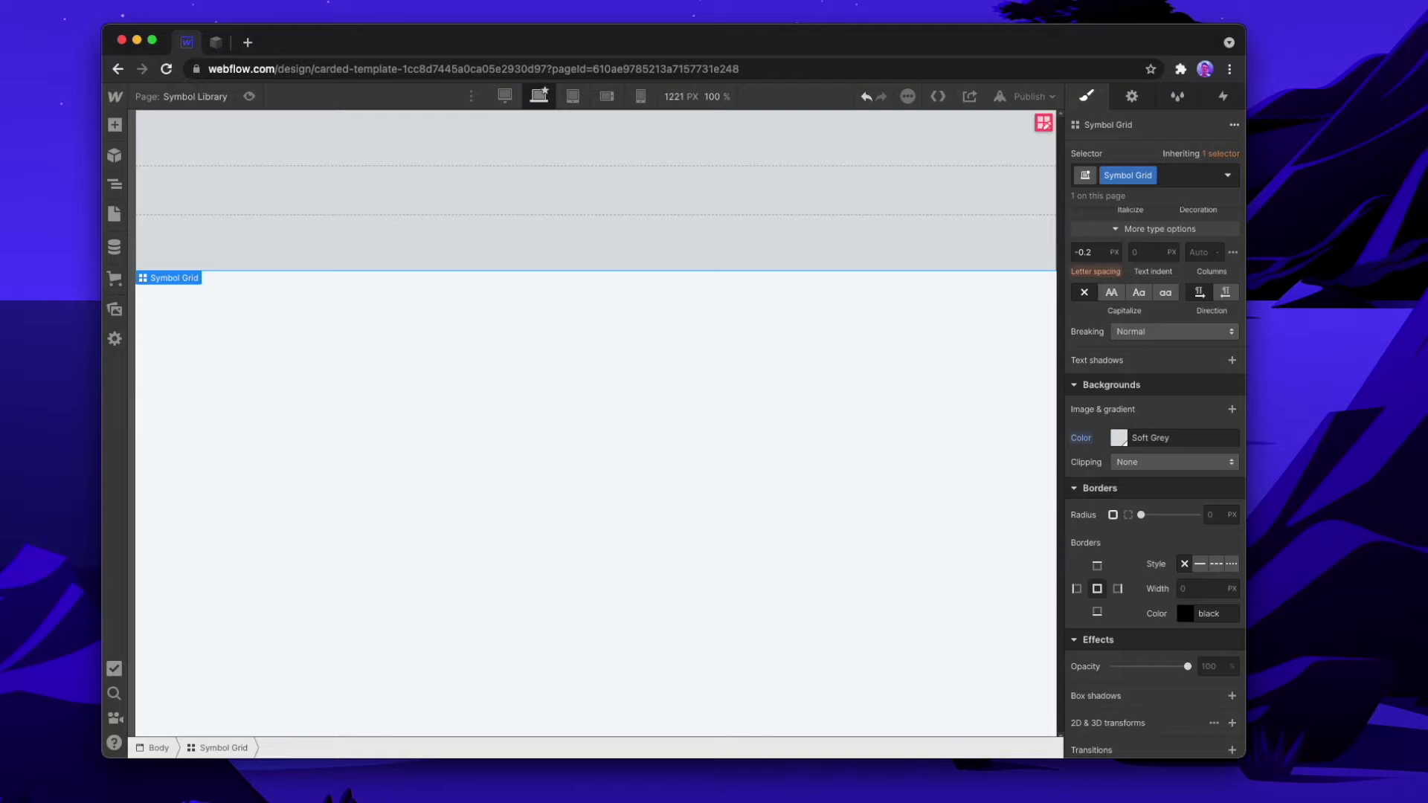
Step: Insert the Navigation, Footer, CTA | Dark and CTA | Light symbols into the grid
left_click(114, 154)
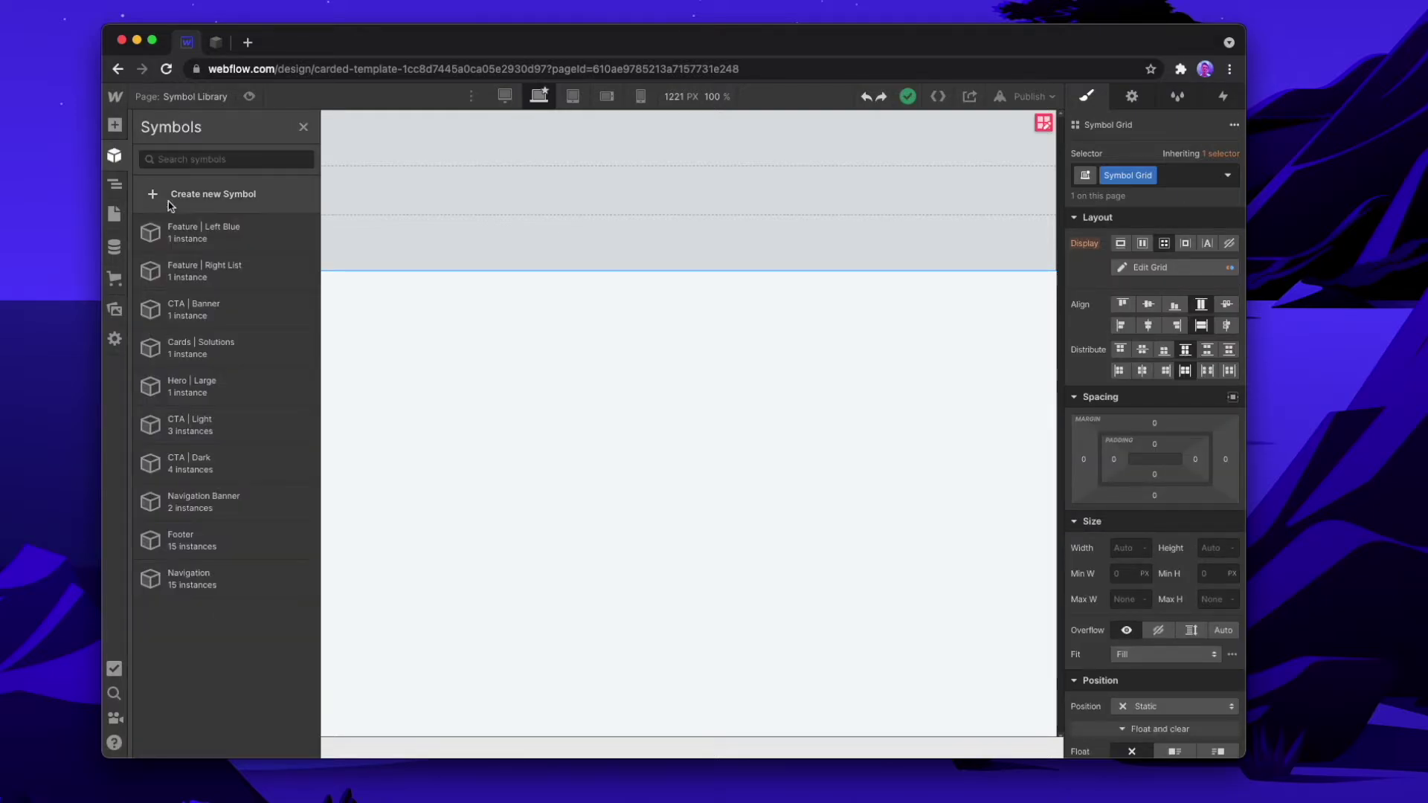
left_click(239, 565)
left_click(114, 154)
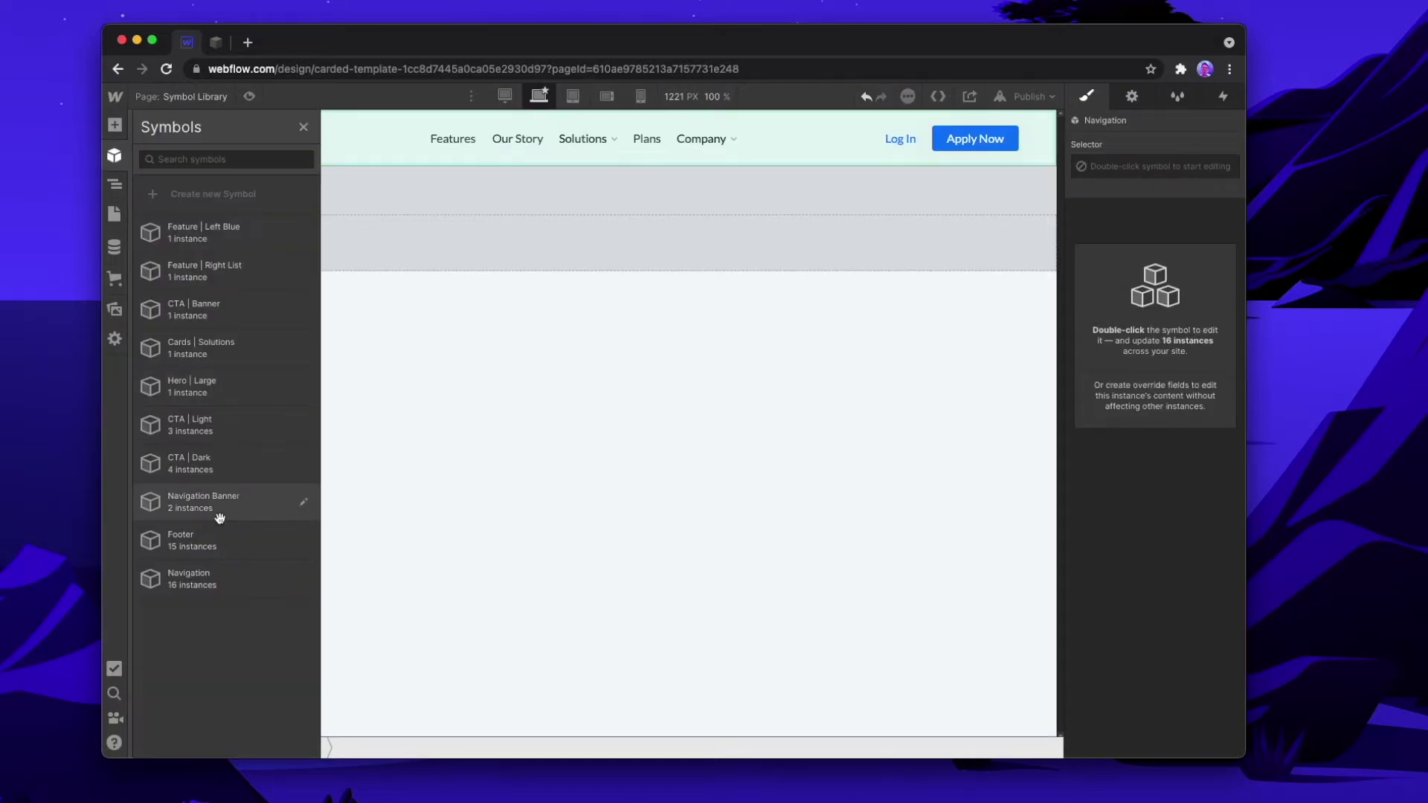
left_click(212, 530)
left_click(113, 155)
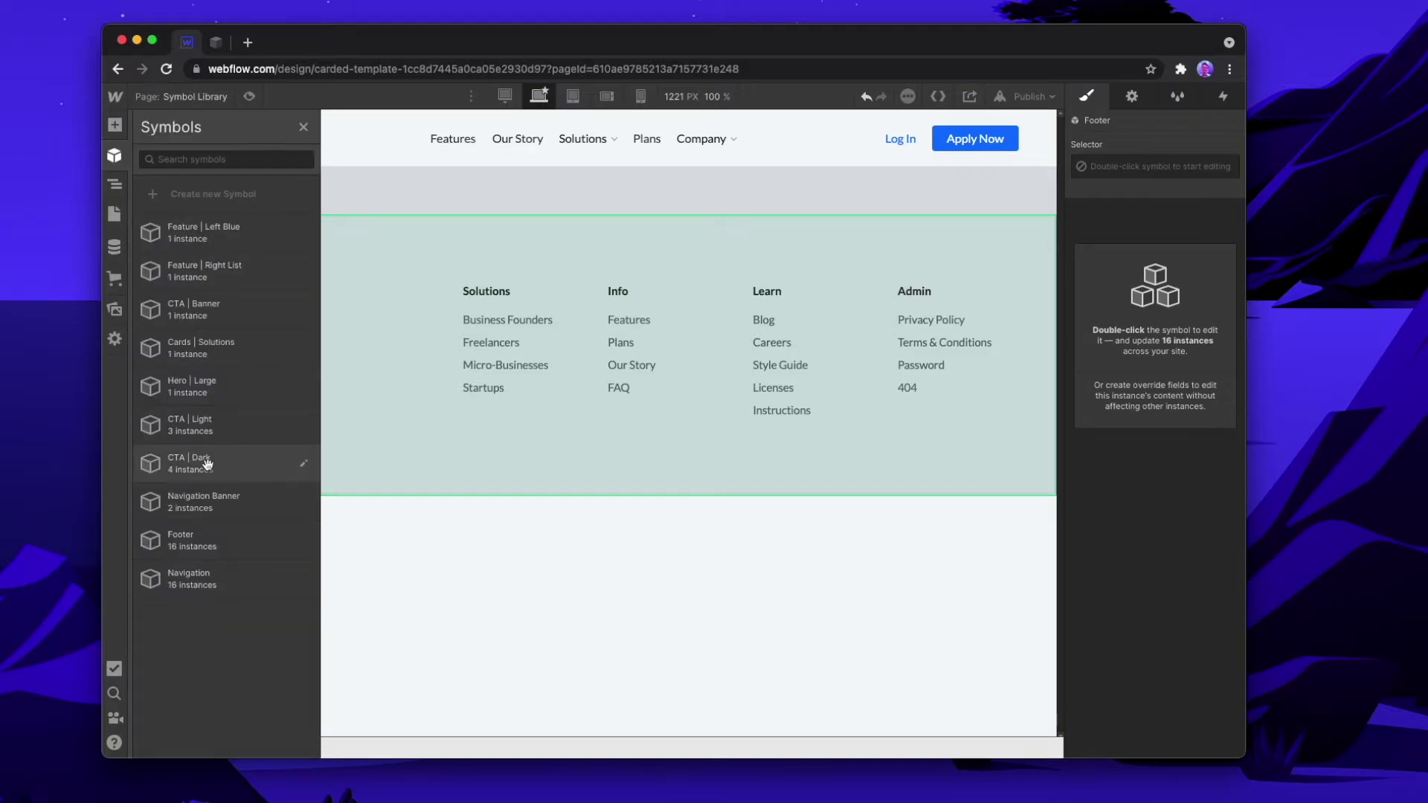
left_click(156, 463)
left_click(114, 155)
left_click(190, 424)
Step: Insert Hero | Large, Cards | Solutions, CTA | Banner, Feature | Right List and Feature | Left Blue
left_click(114, 155)
left_click(212, 386)
left_click(200, 347)
left_click(194, 309)
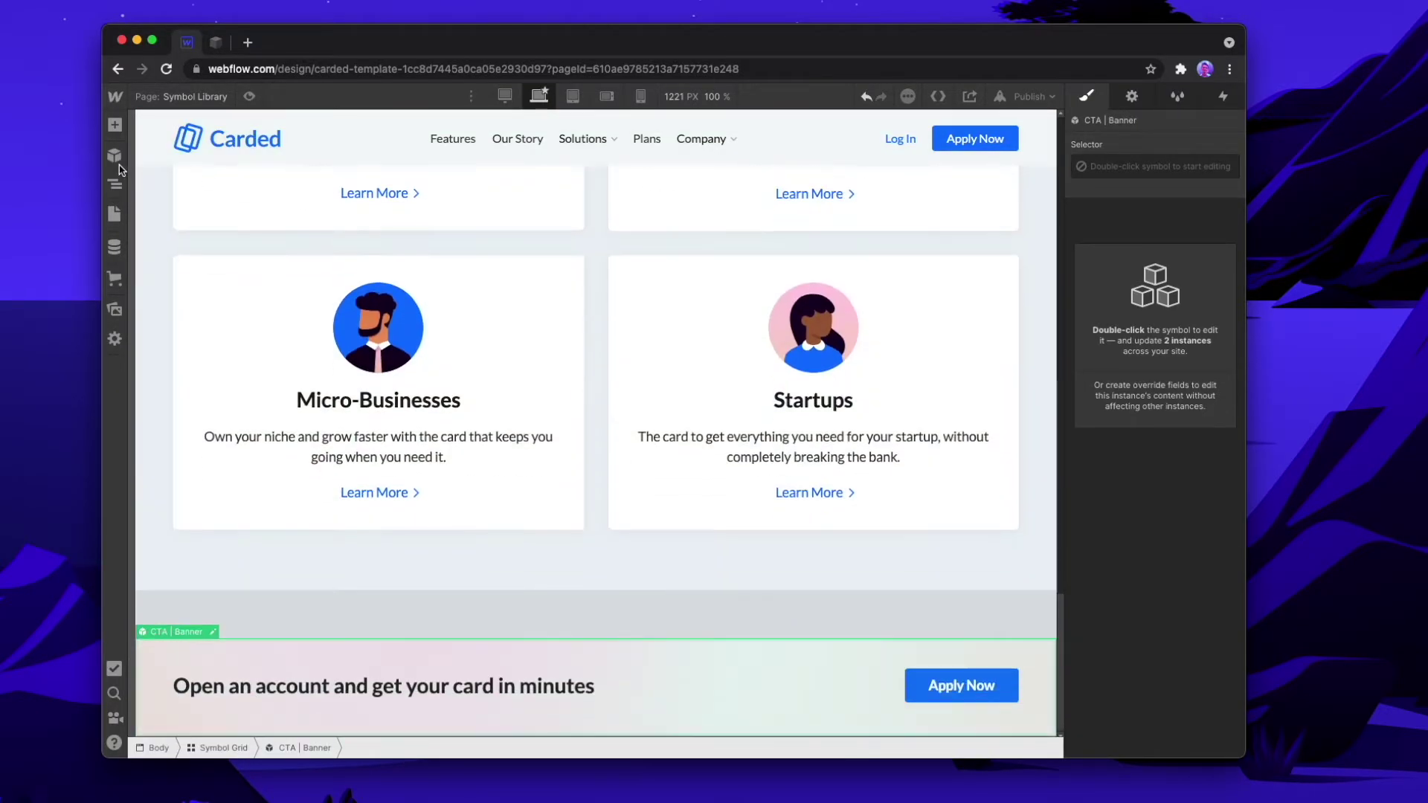
left_click(195, 271)
left_click(186, 223)
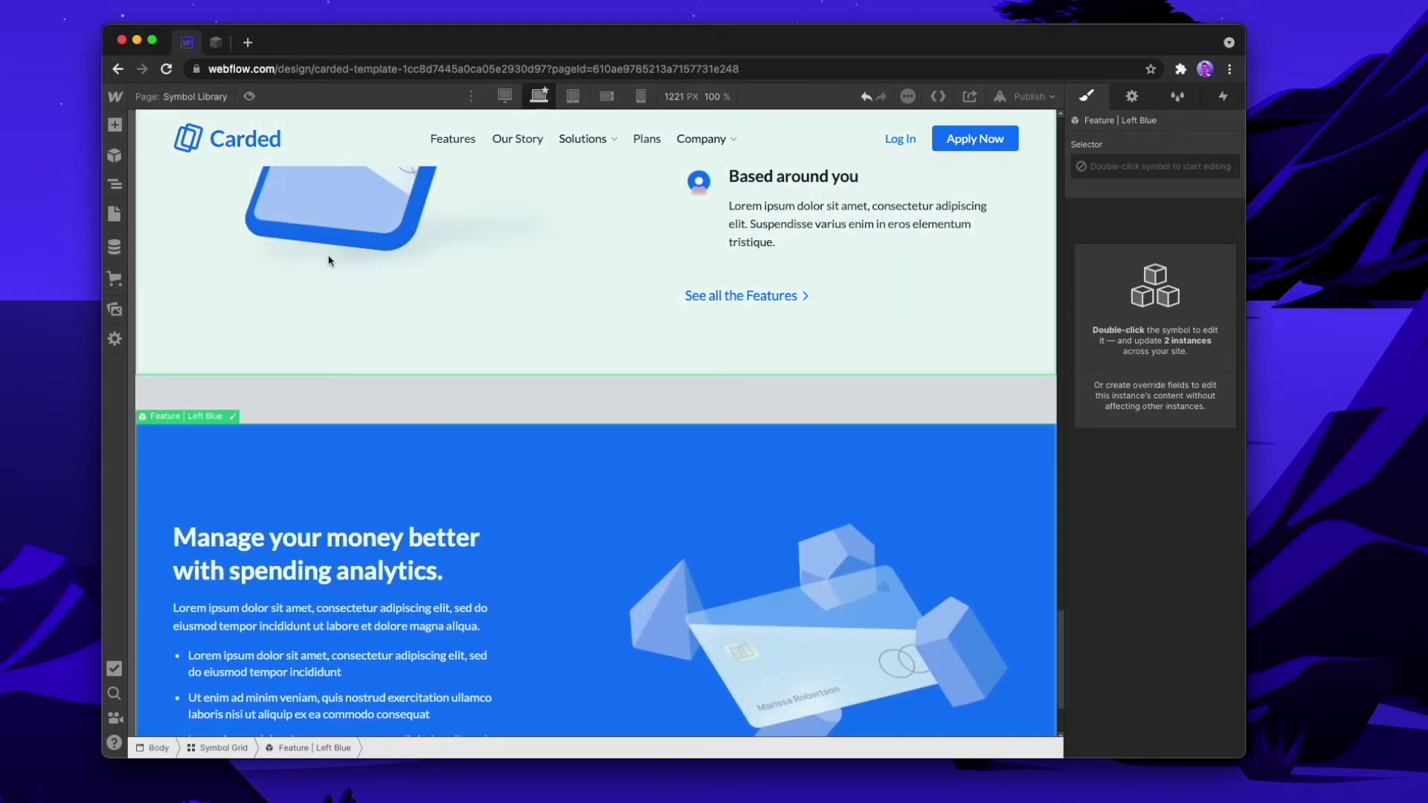
scroll(330, 260, "up", 20)
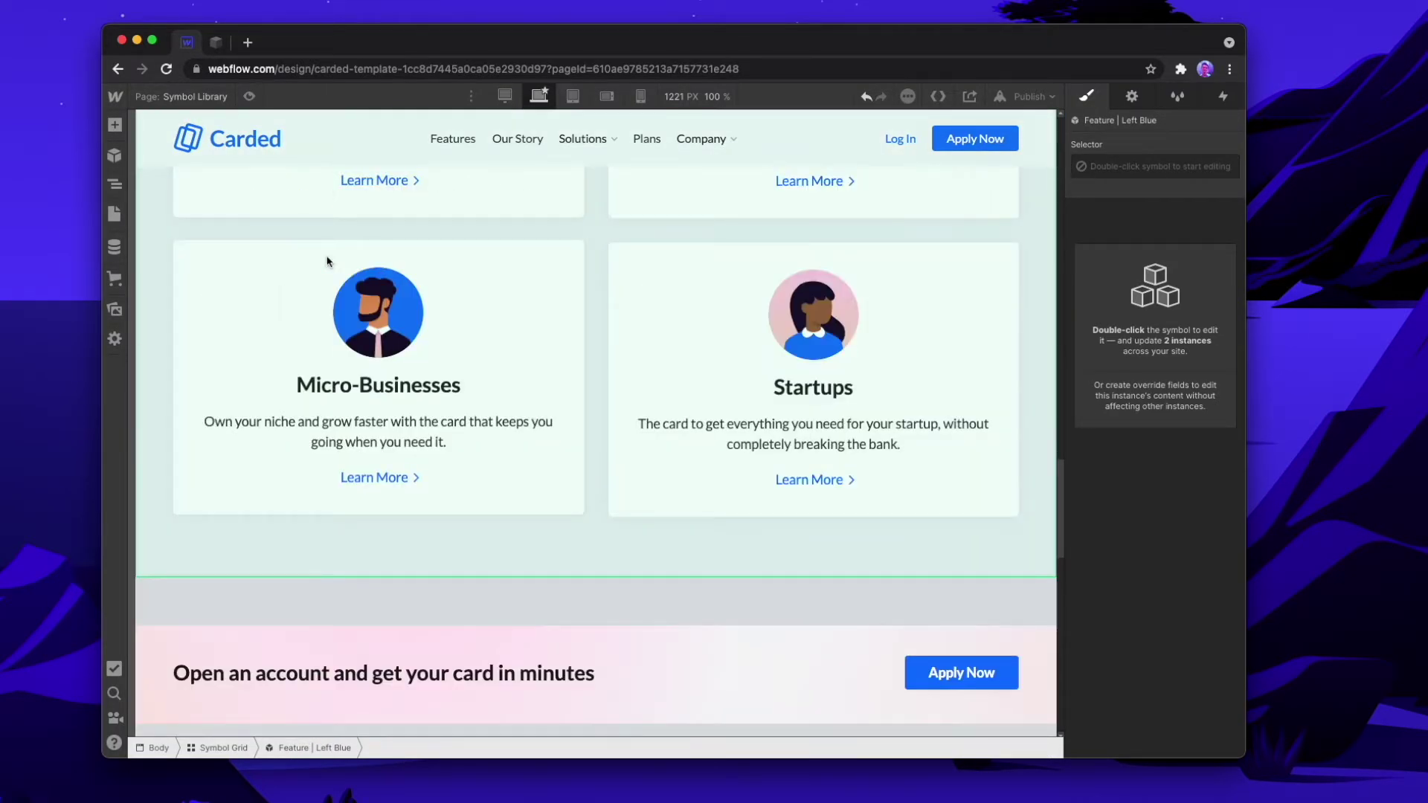
scroll(328, 261, "up", 15)
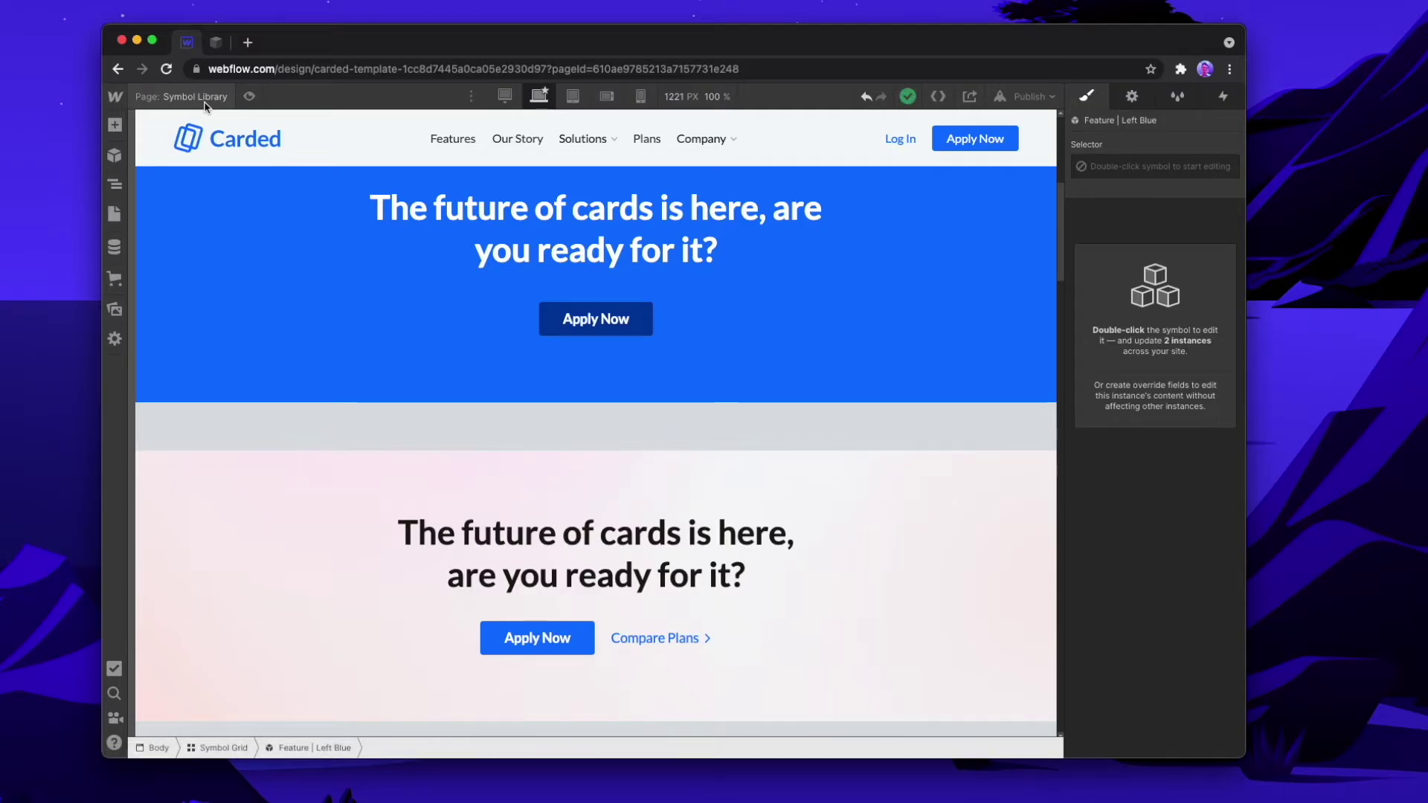
scroll(375, 282, "down", 15)
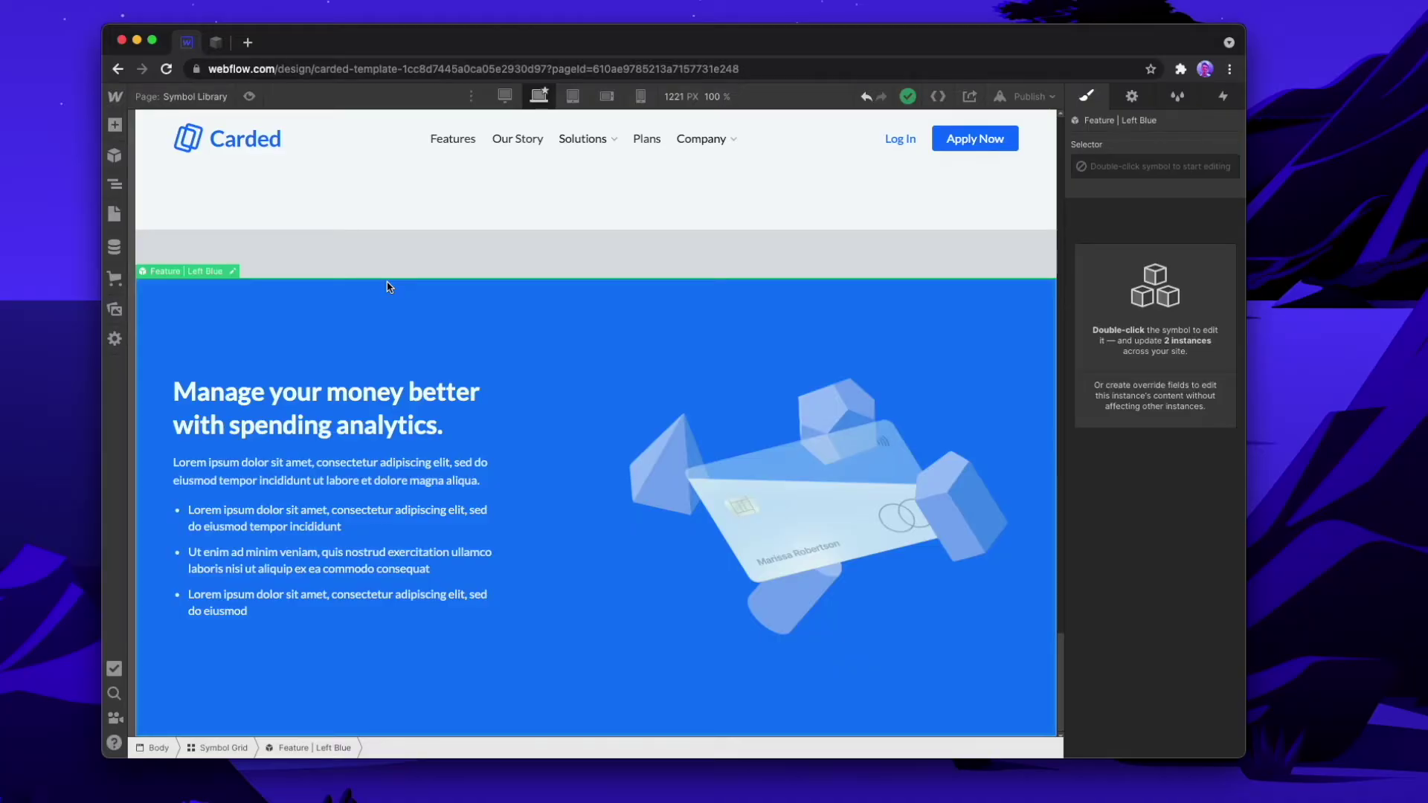
Step: Create a blank static page named 'New Page' and show the site's symbols list
left_click(181, 96)
left_click(301, 128)
type("New Page")
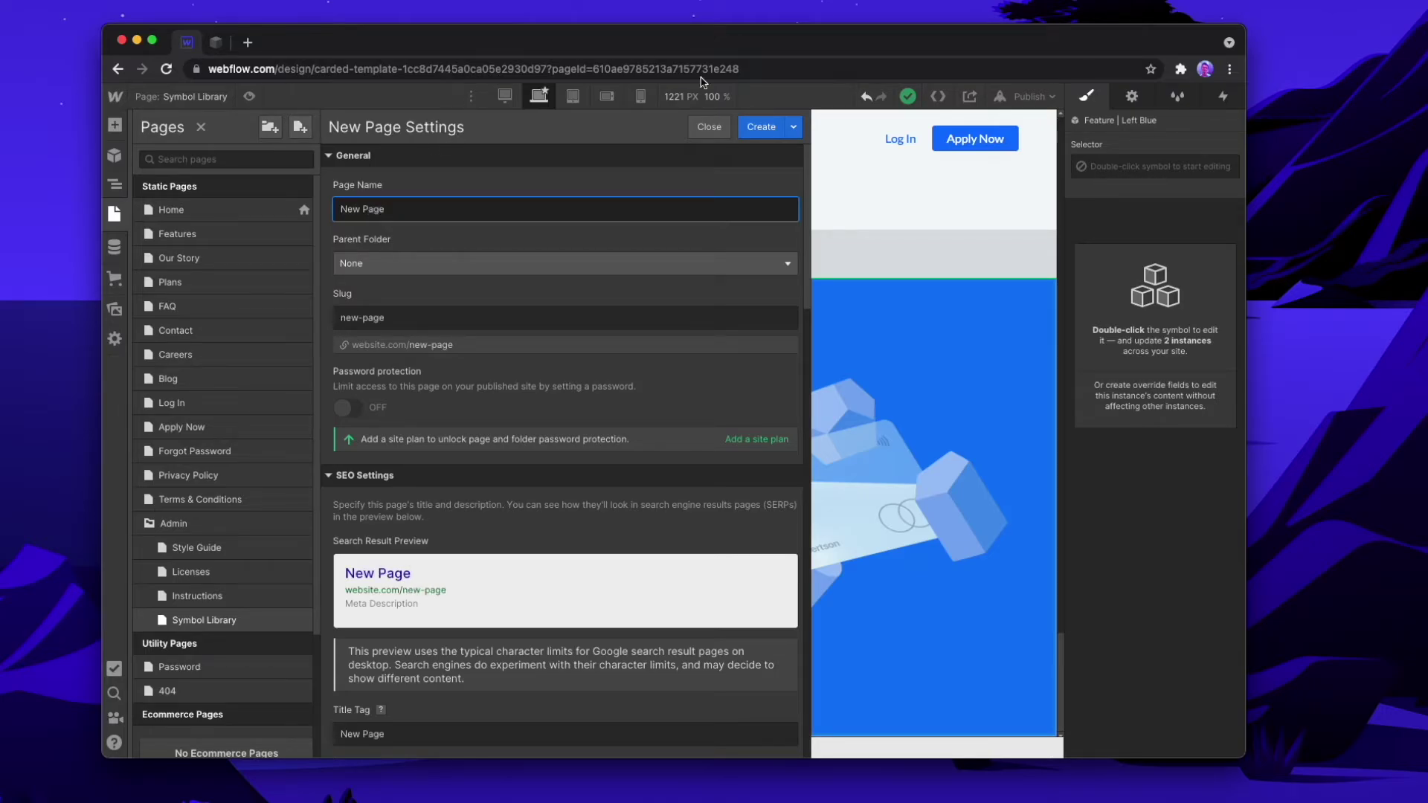
left_click(744, 129)
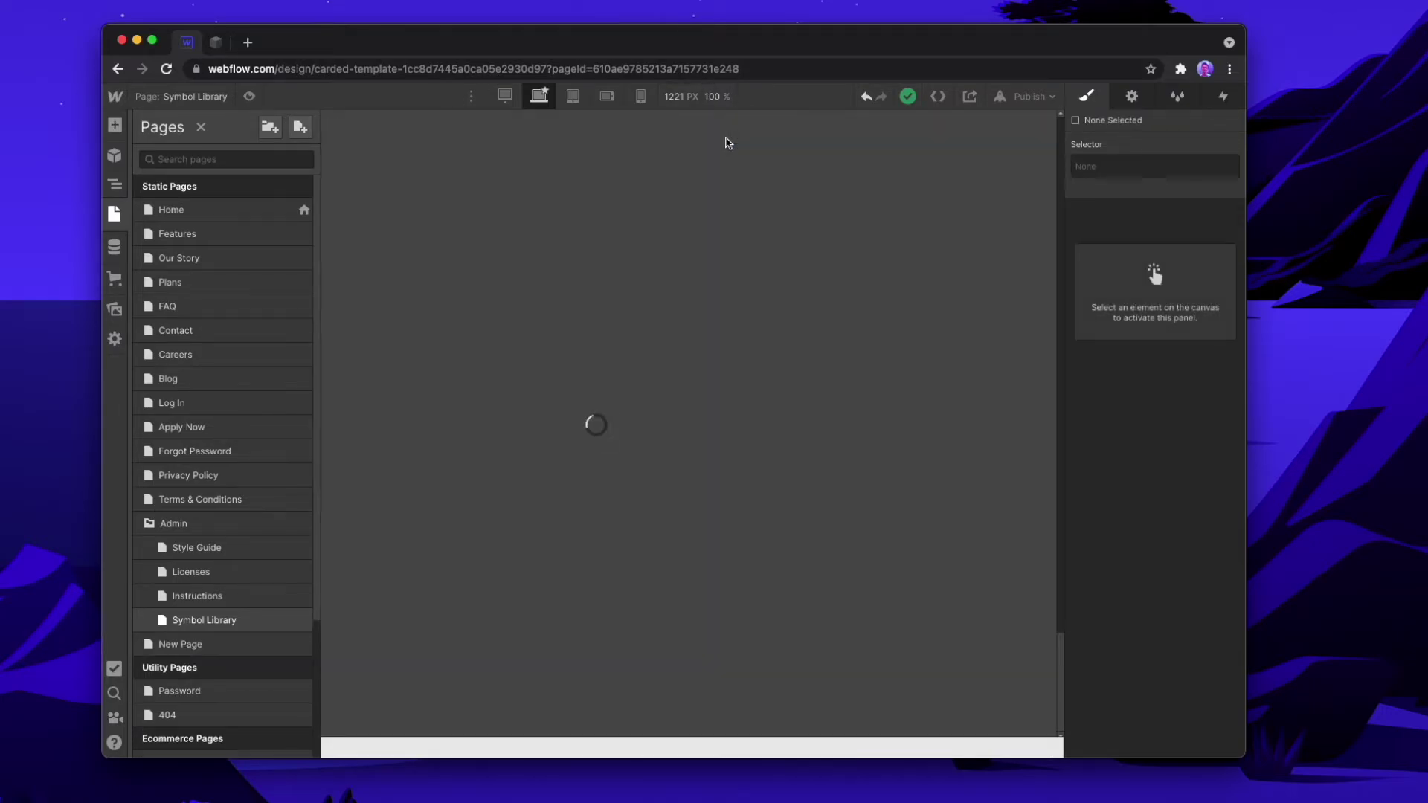
left_click(114, 155)
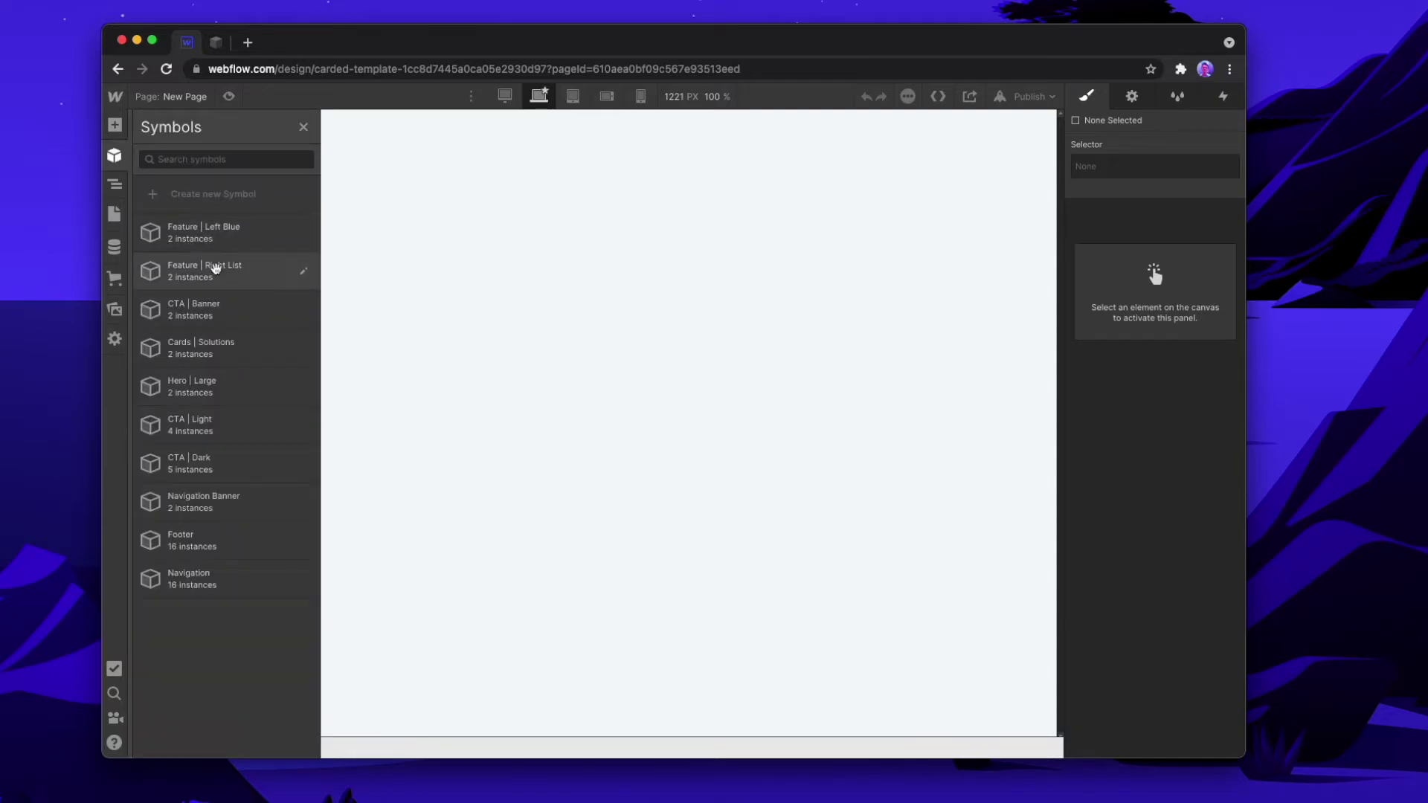
Step: Place the Navigation and Footer symbols on the blank New Page
left_click(182, 574)
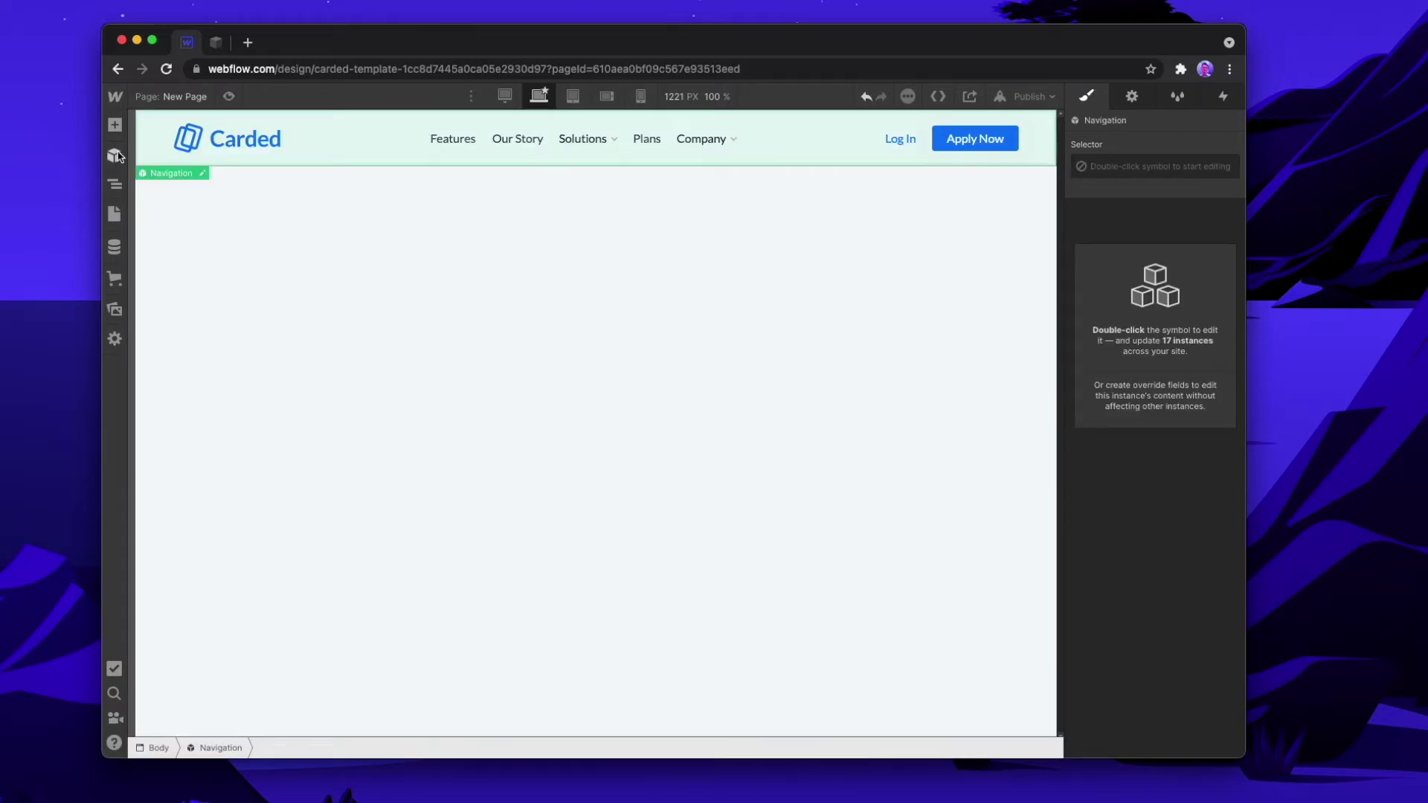
left_click(116, 155)
left_click(198, 518)
Step: Insert an empty Div Block below the navigation and give it the existing Wrapper class
left_click(115, 125)
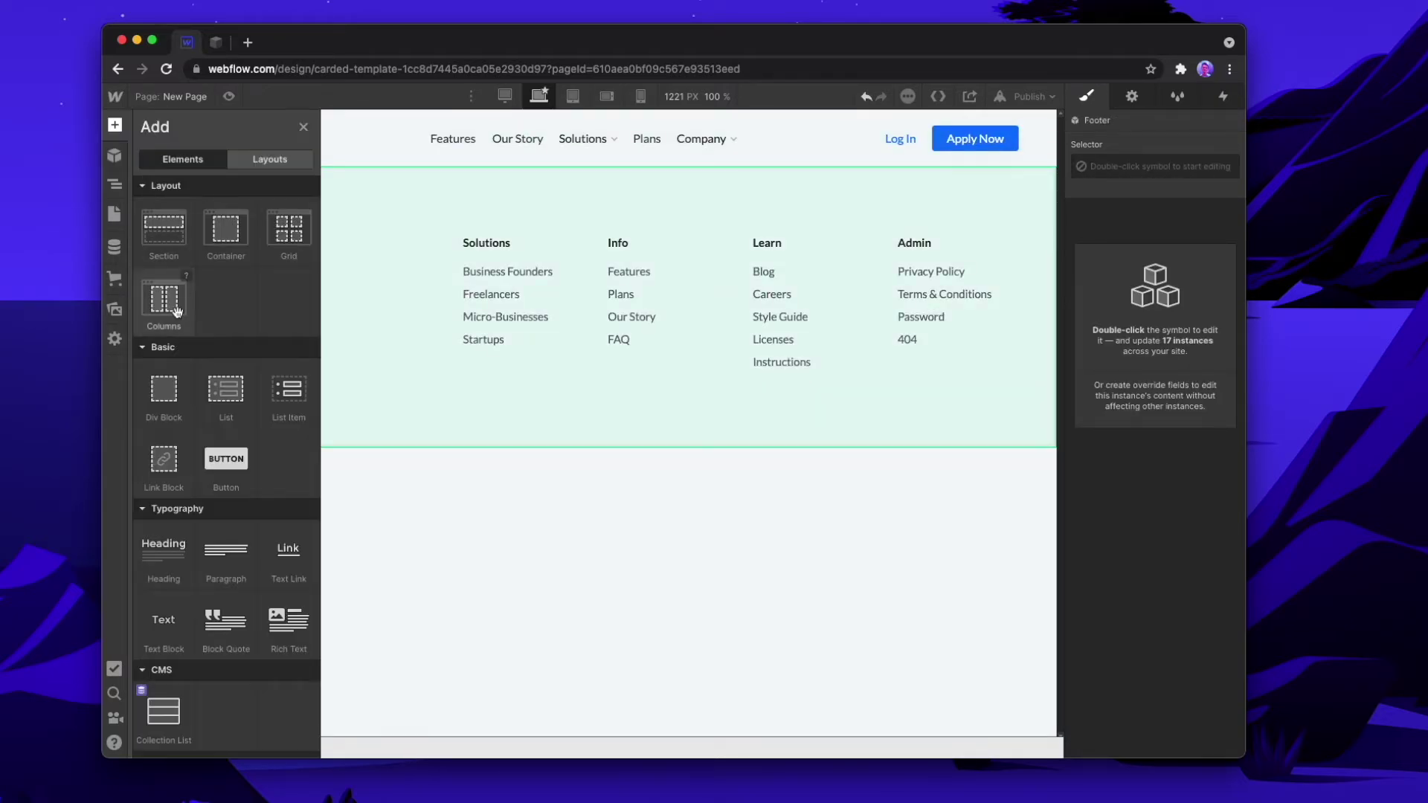
left_click_drag(164, 388, 371, 195)
left_click(1116, 174)
type("Weapper")
key("super+a")
type("Wrapp")
key("Down")
key("Return")
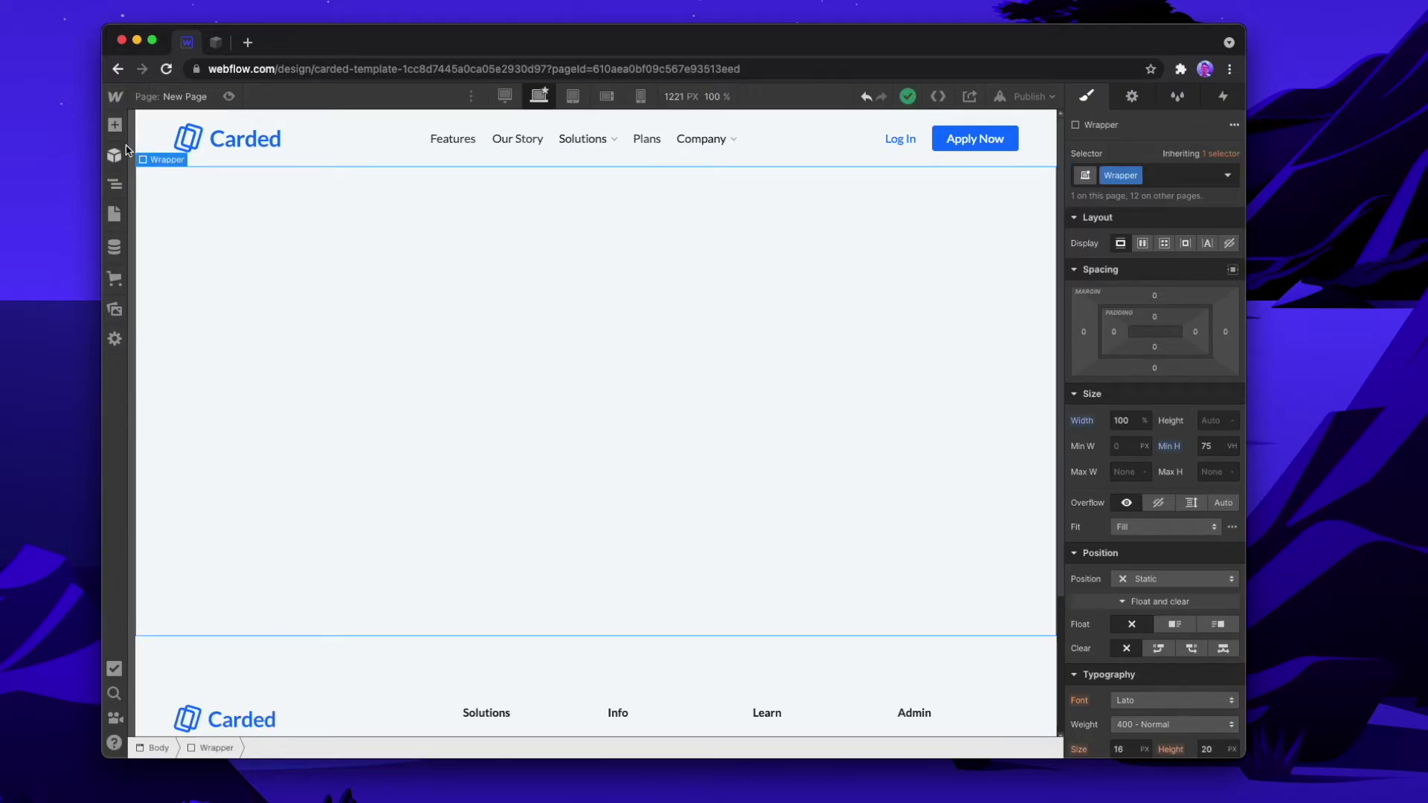
Step: Search the symbols for 'He' and drop Hero | Large inside the Wrapper
left_click(118, 159)
left_click(188, 159)
type("Hero")
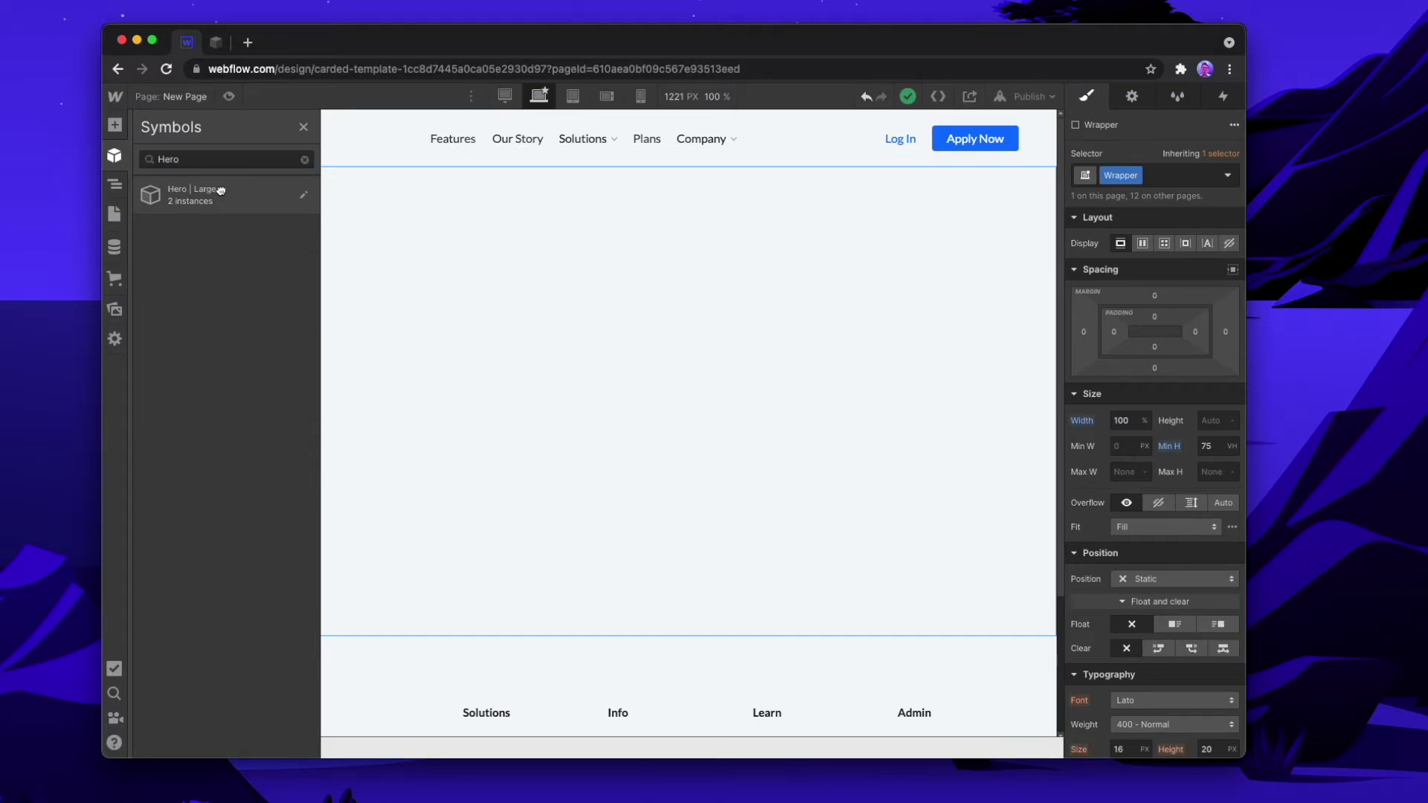
left_click_drag(192, 195, 445, 219)
Step: Search the symbols for 'Fe' and place Feature | Left Blue below the hero
left_click(115, 156)
left_click(207, 160)
type("Featu")
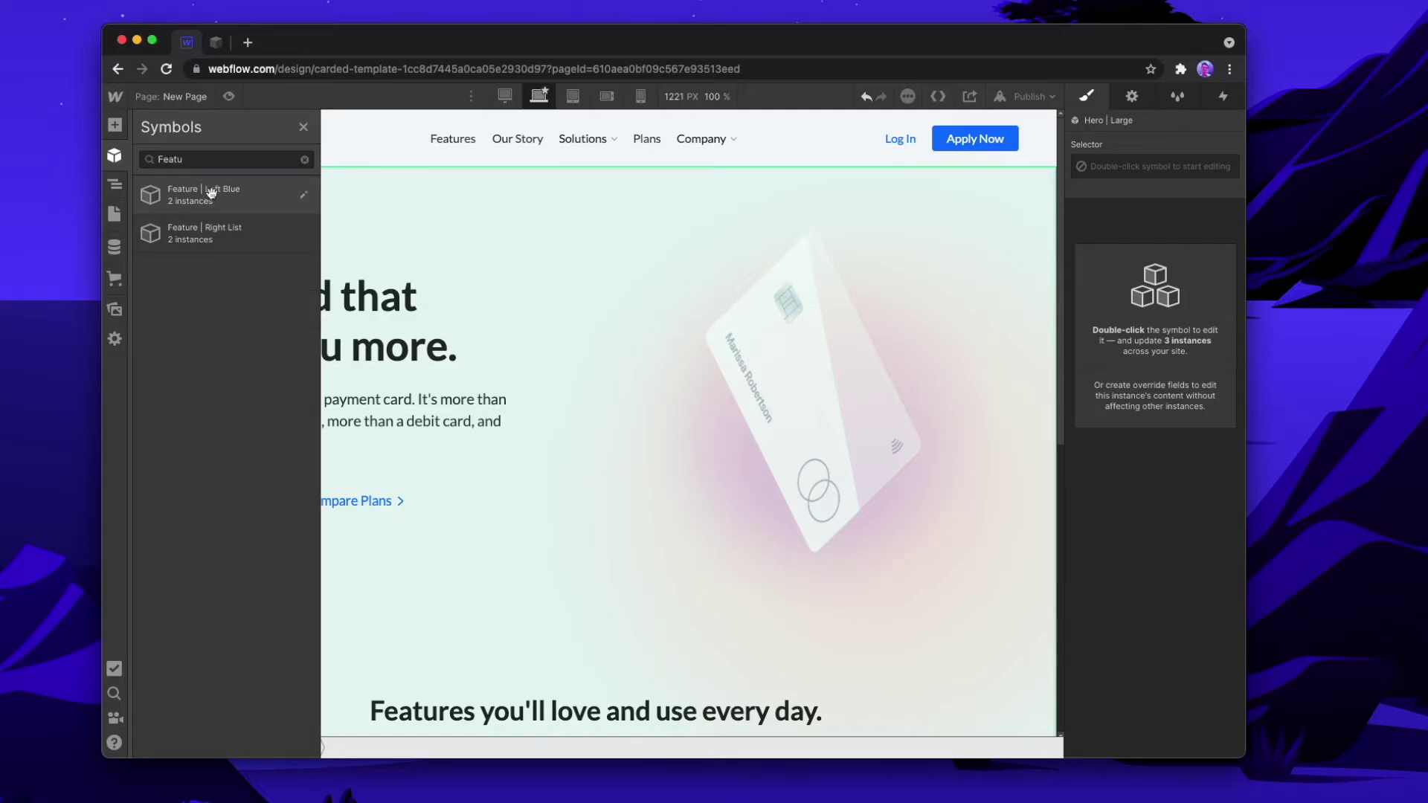
left_click_drag(212, 193, 478, 289)
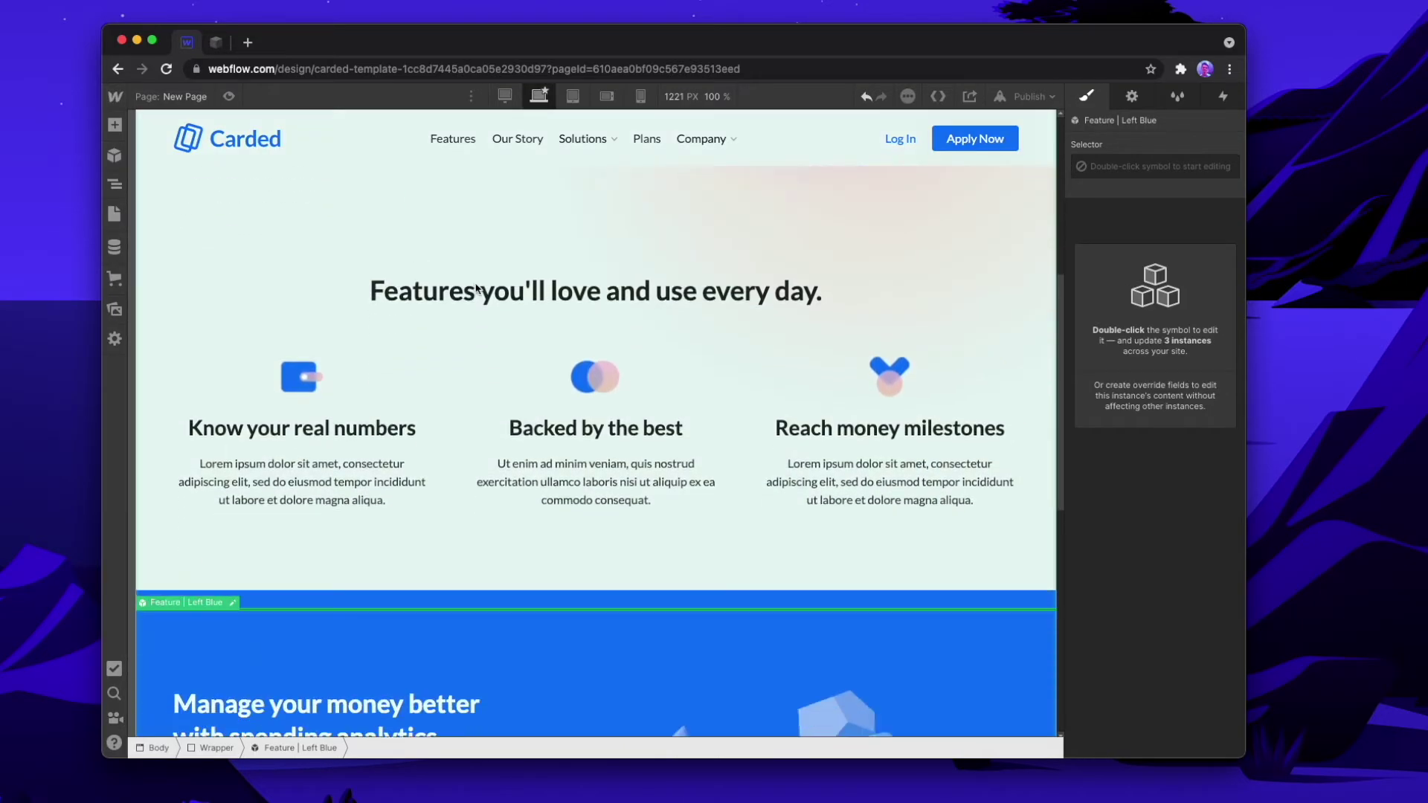
scroll(476, 289, "down", 1)
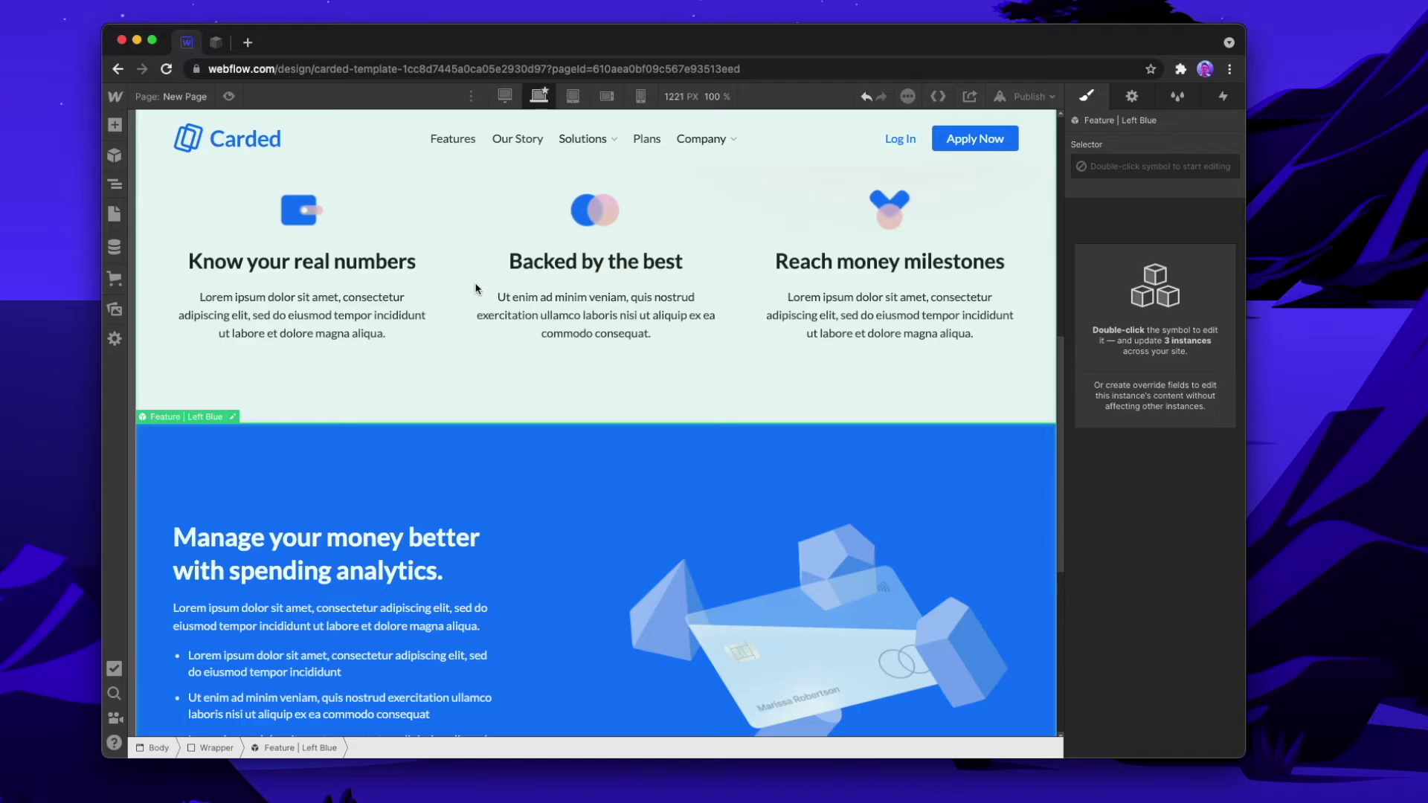
Step: Add the Feature | Right List and CTA | Banner symbols through Quick Find
key("super+e")
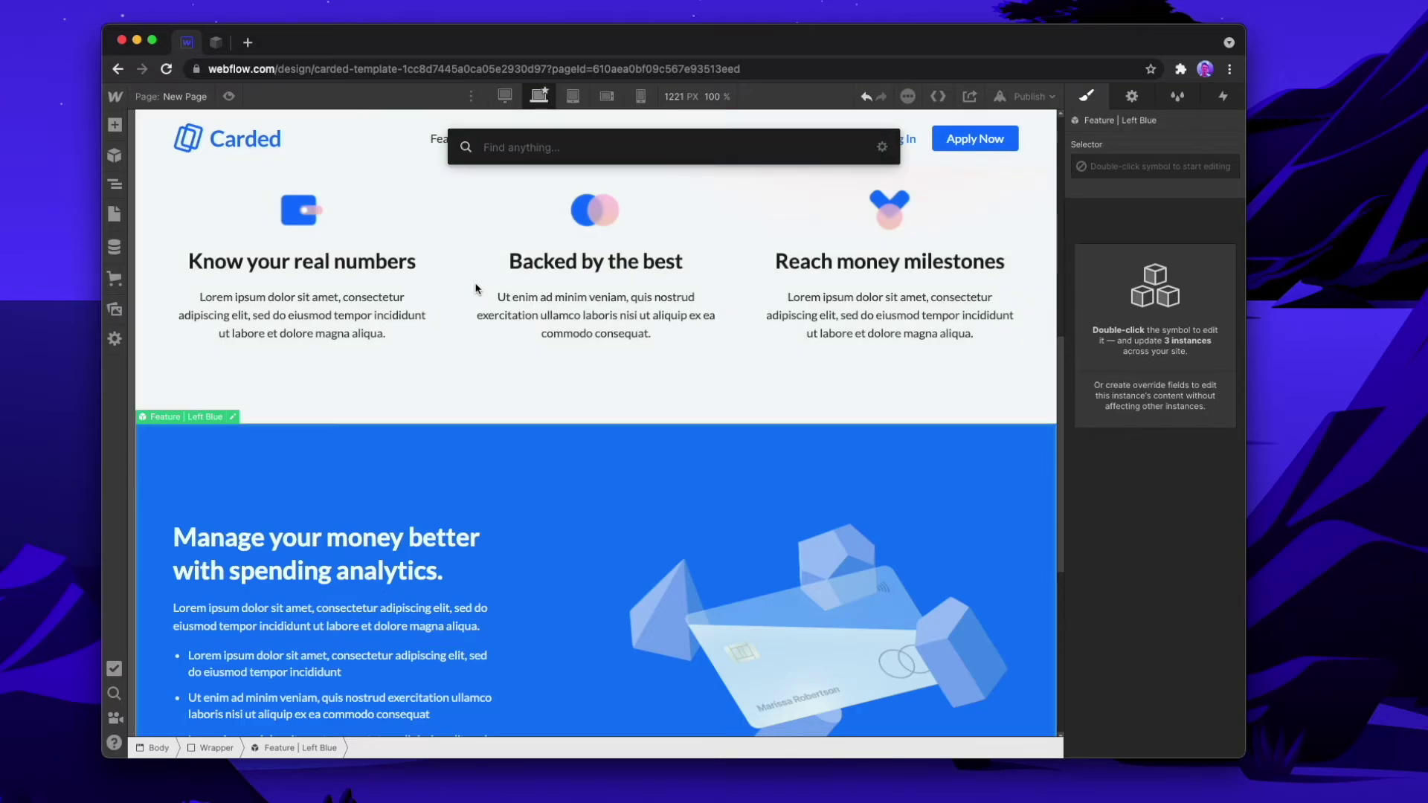
type("featu")
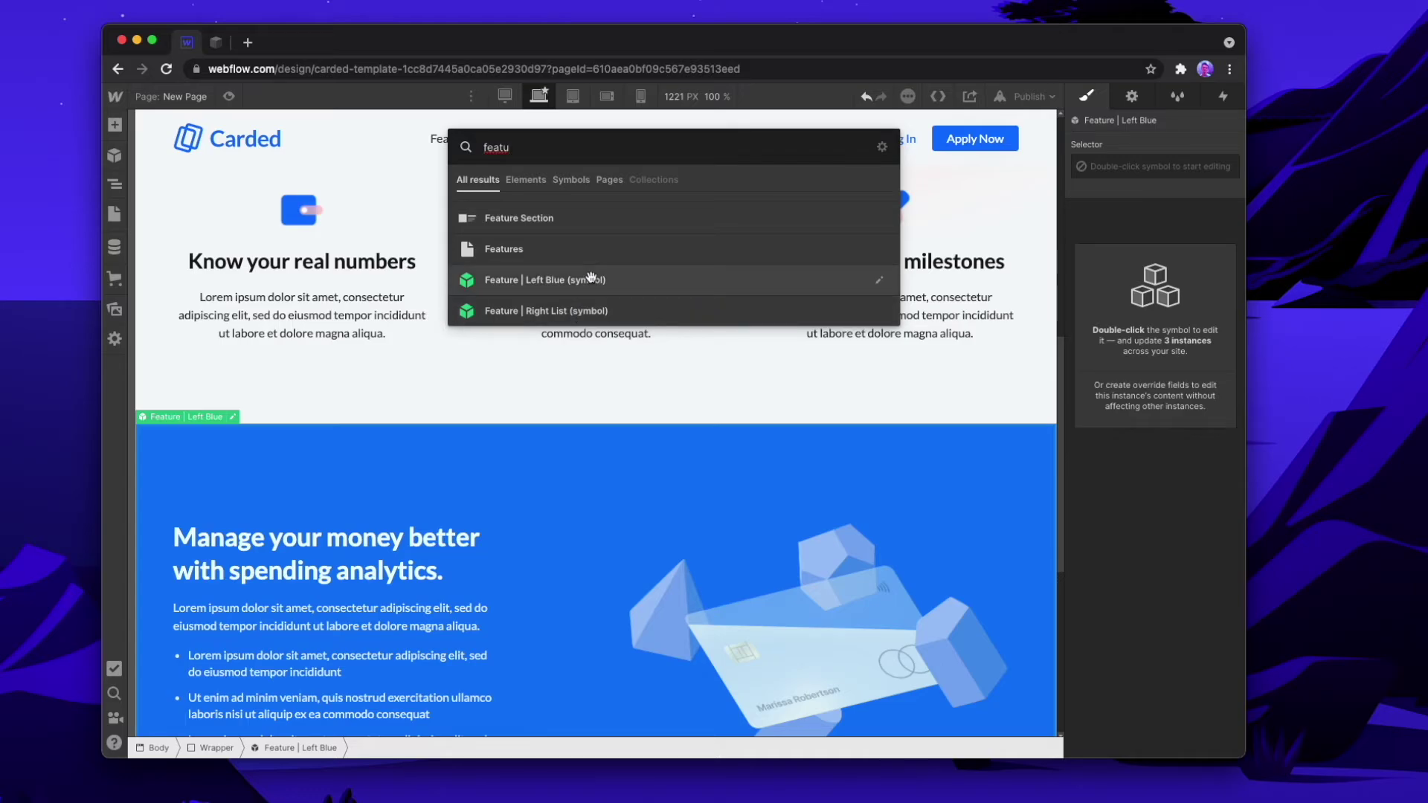
left_click(591, 311)
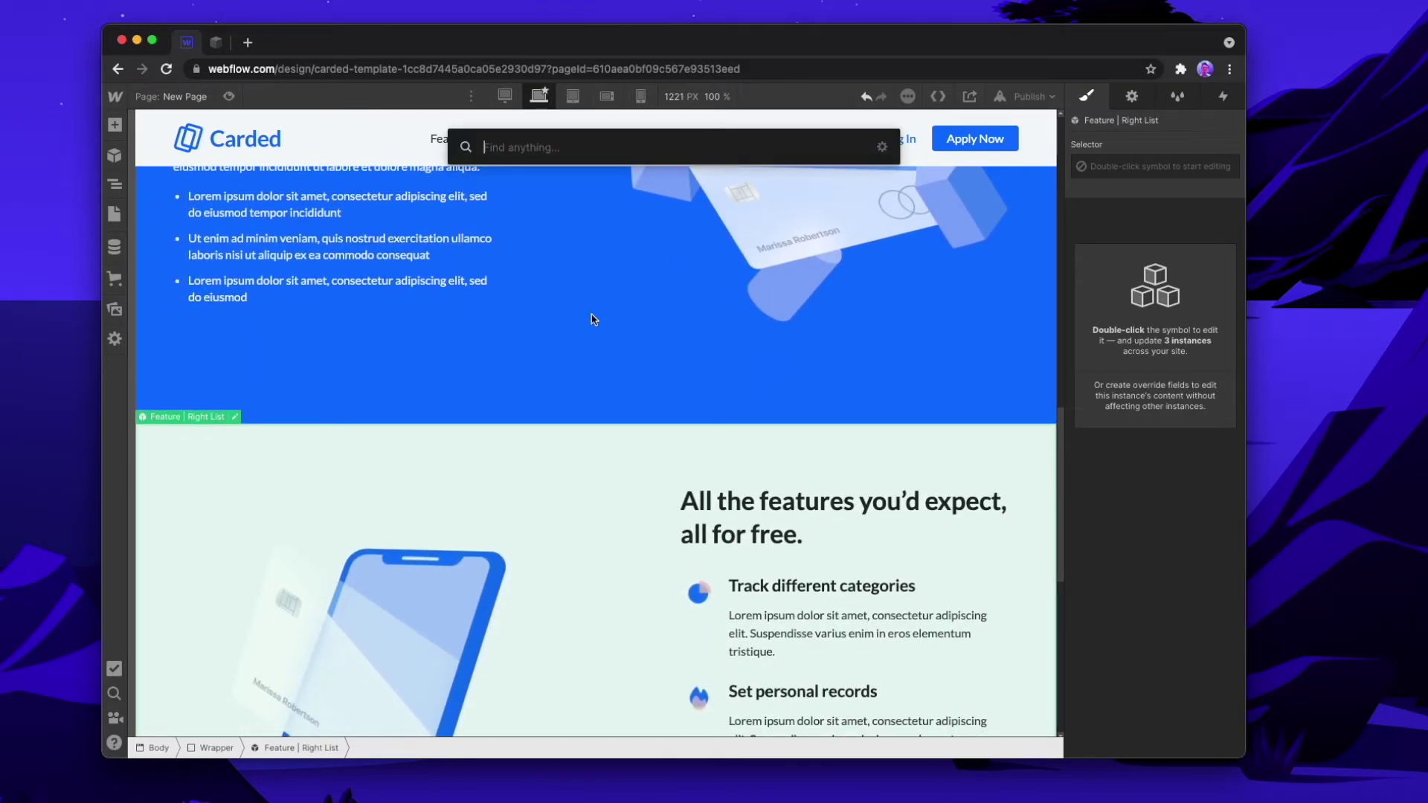
type("CTA")
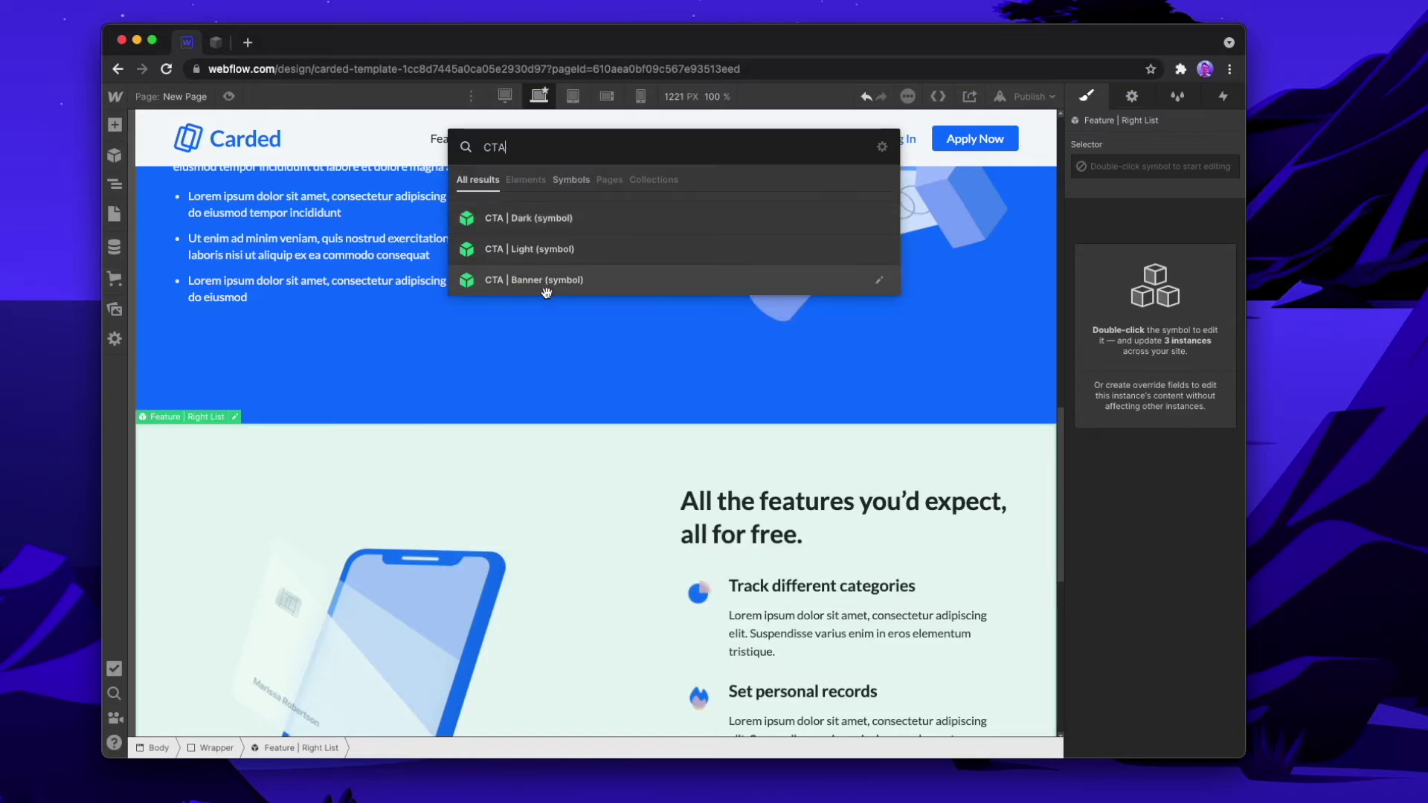
left_click(559, 280)
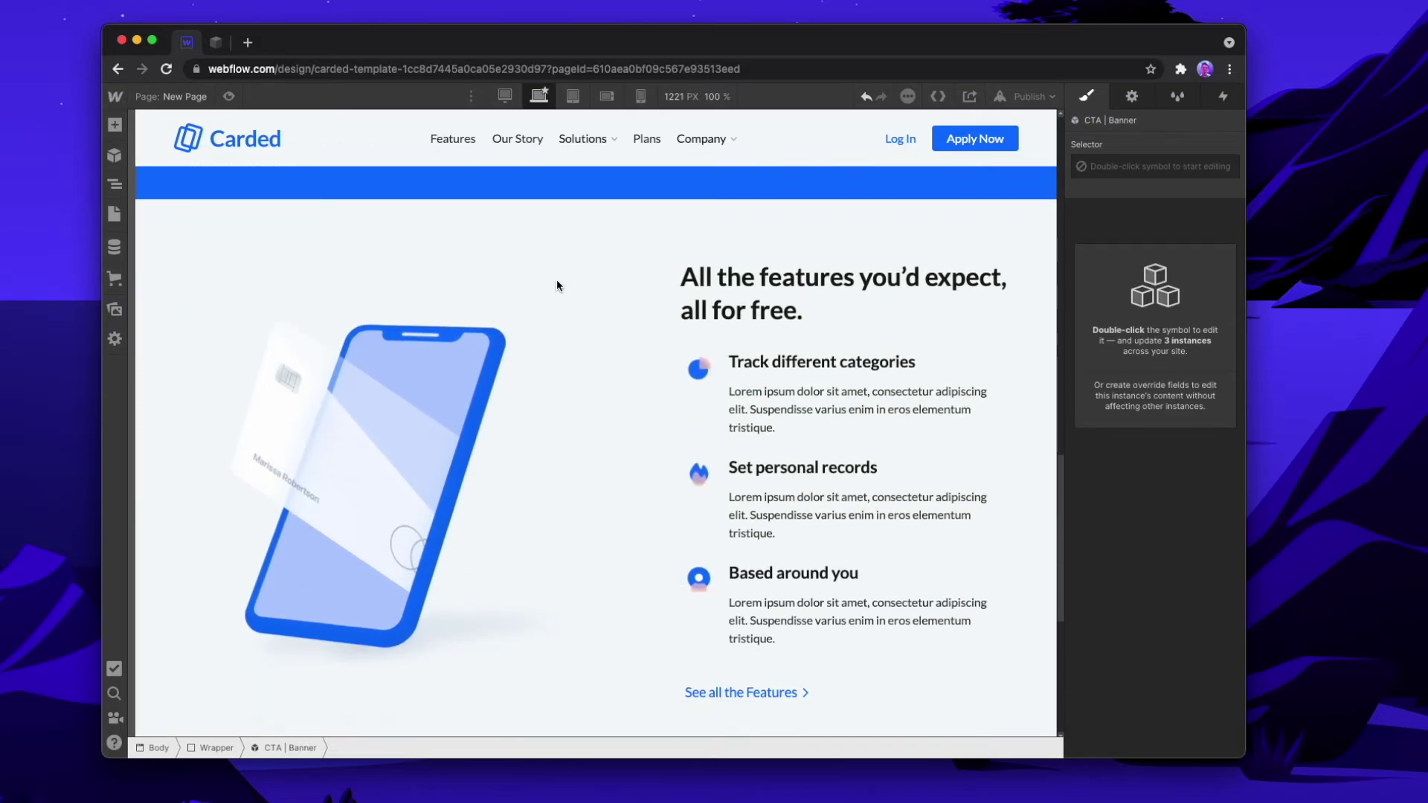
Step: Add the Cards | Solutions and CTA | Dark symbols through Quick Find
key("super+k")
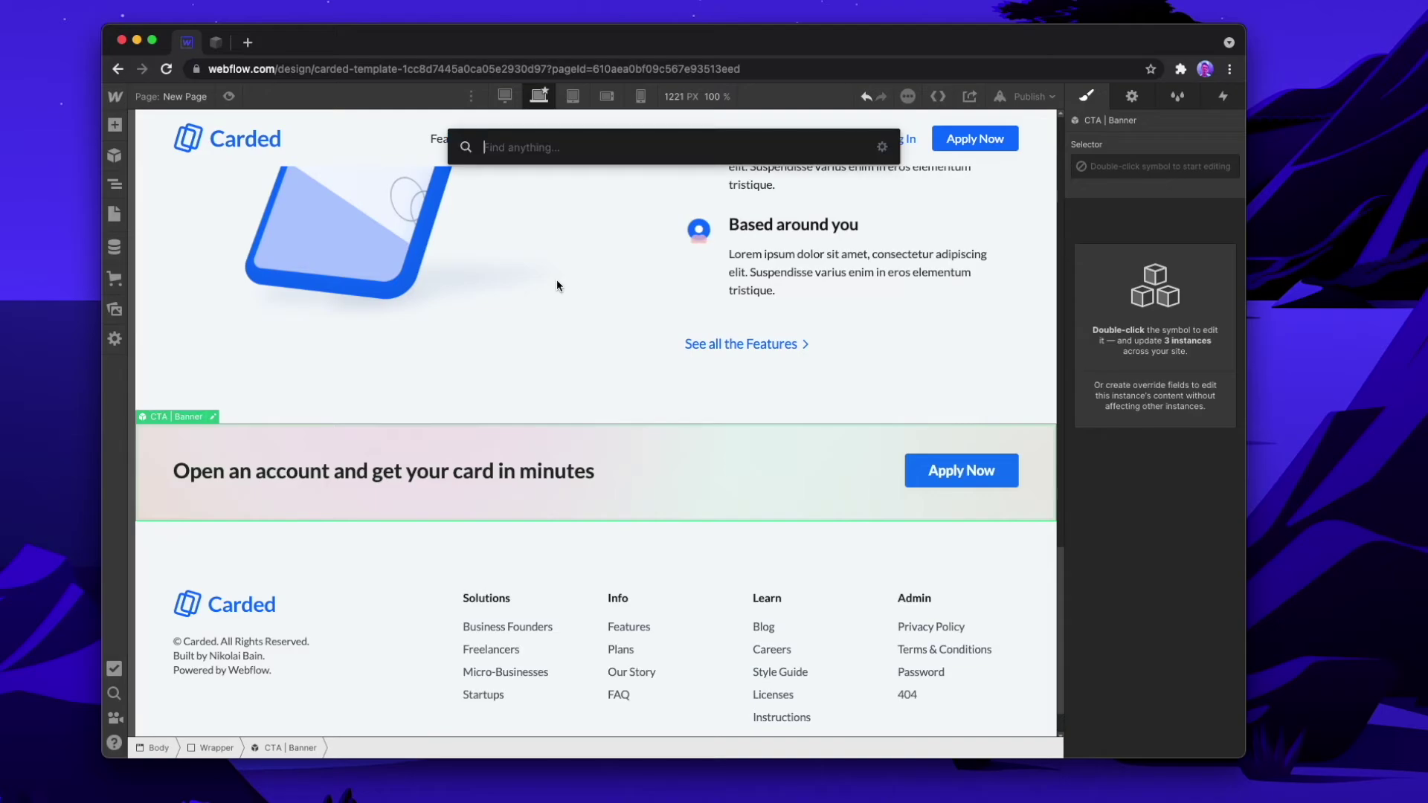
type("card")
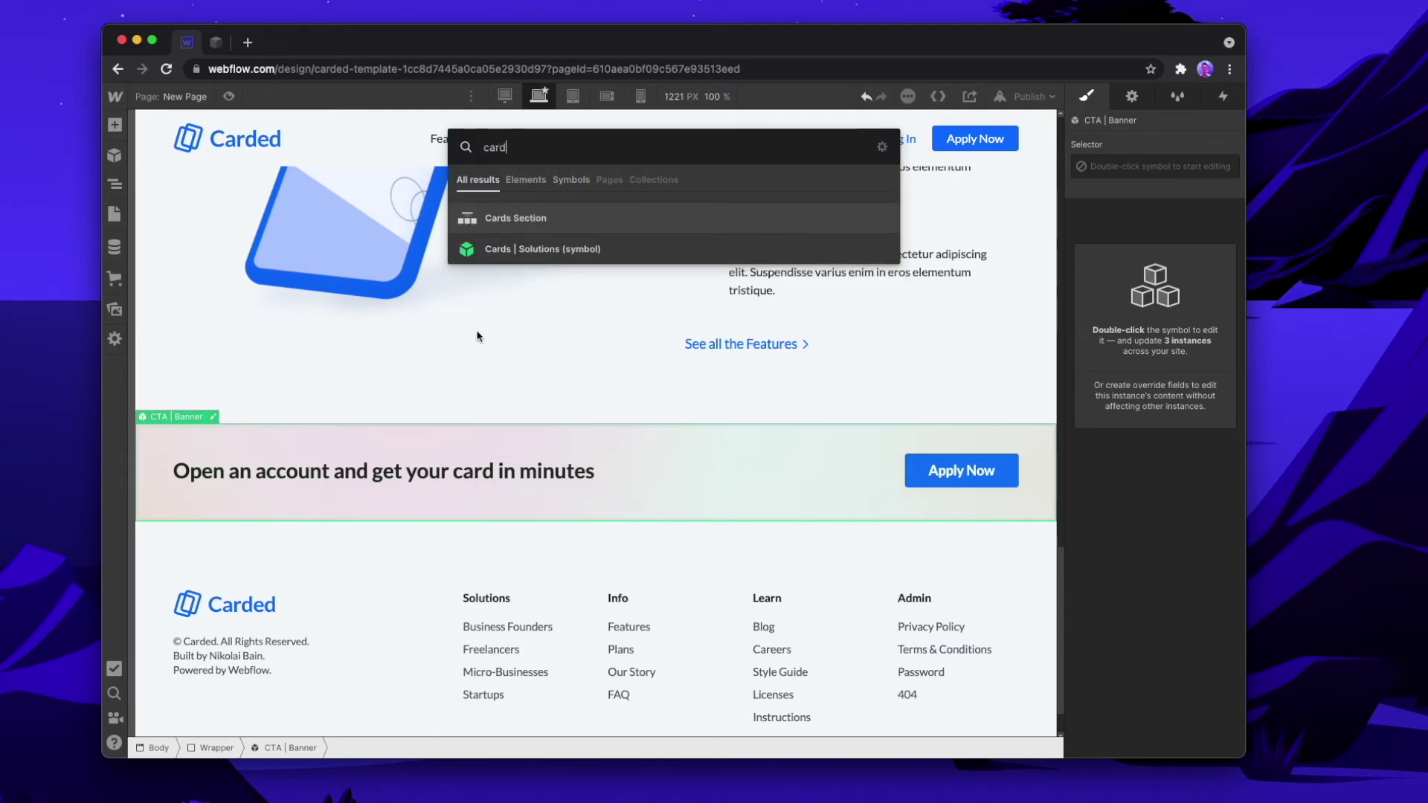
left_click(558, 238)
key("super+k")
type("cta")
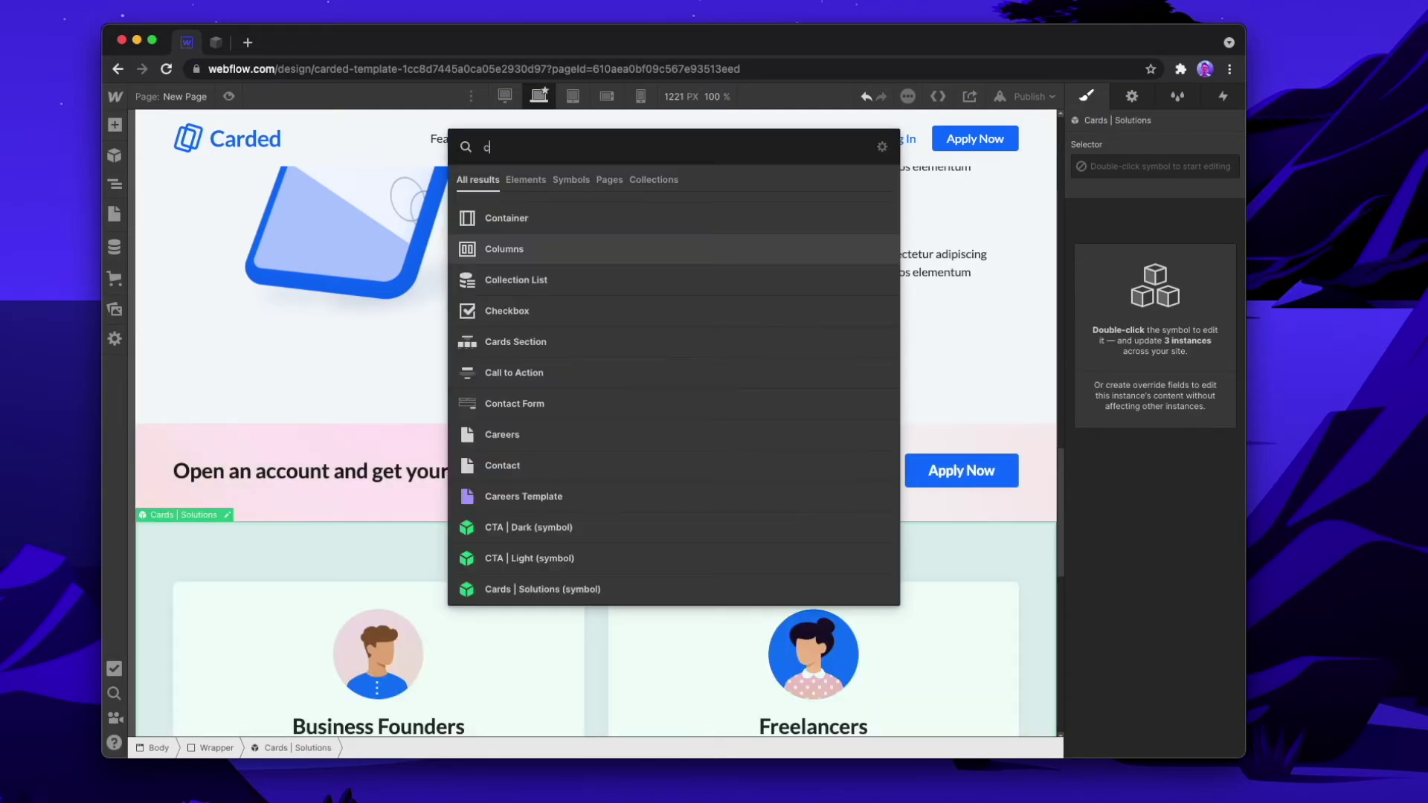
left_click(569, 220)
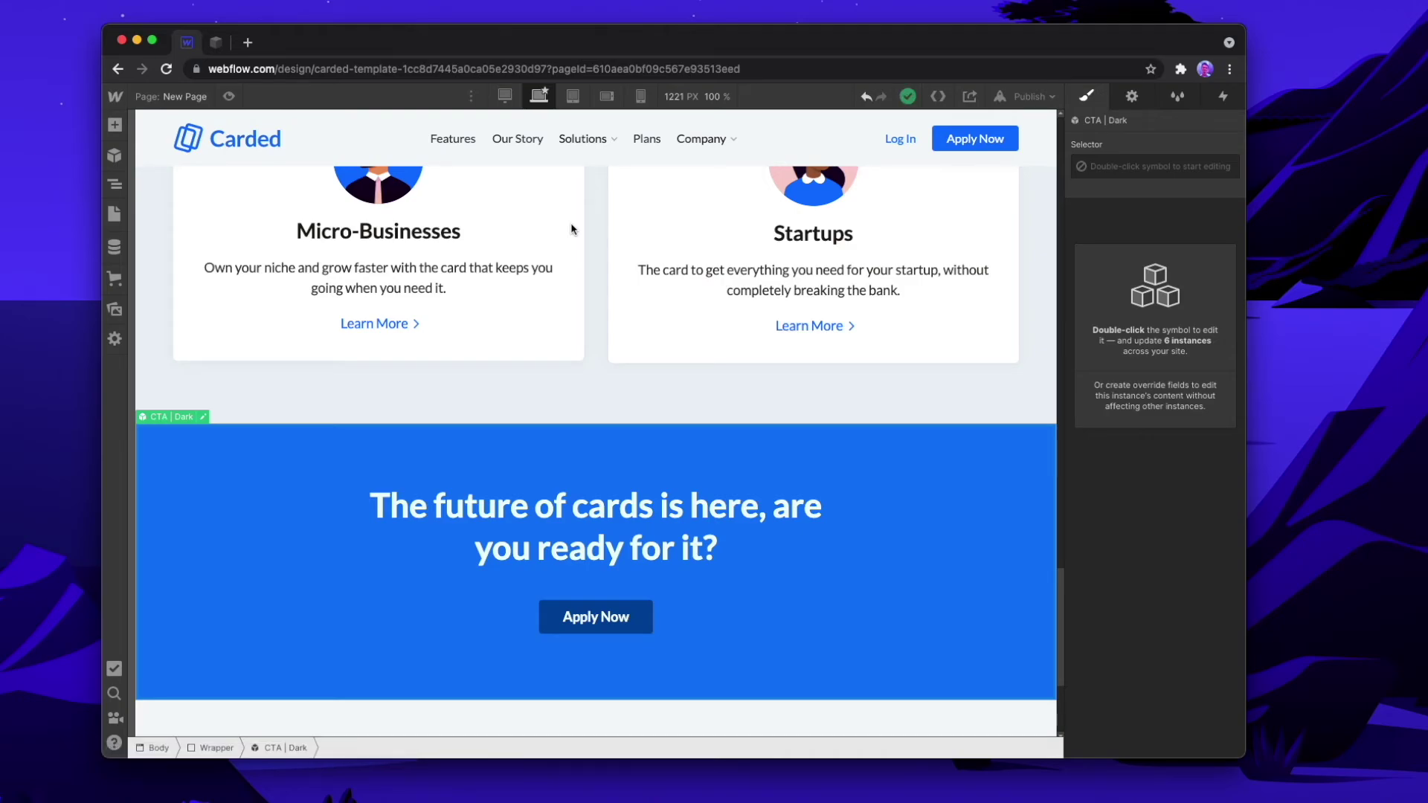
Step: Unlink the Cards | Solutions instance from its symbol, then undo it
left_click(577, 271)
right_click(580, 270)
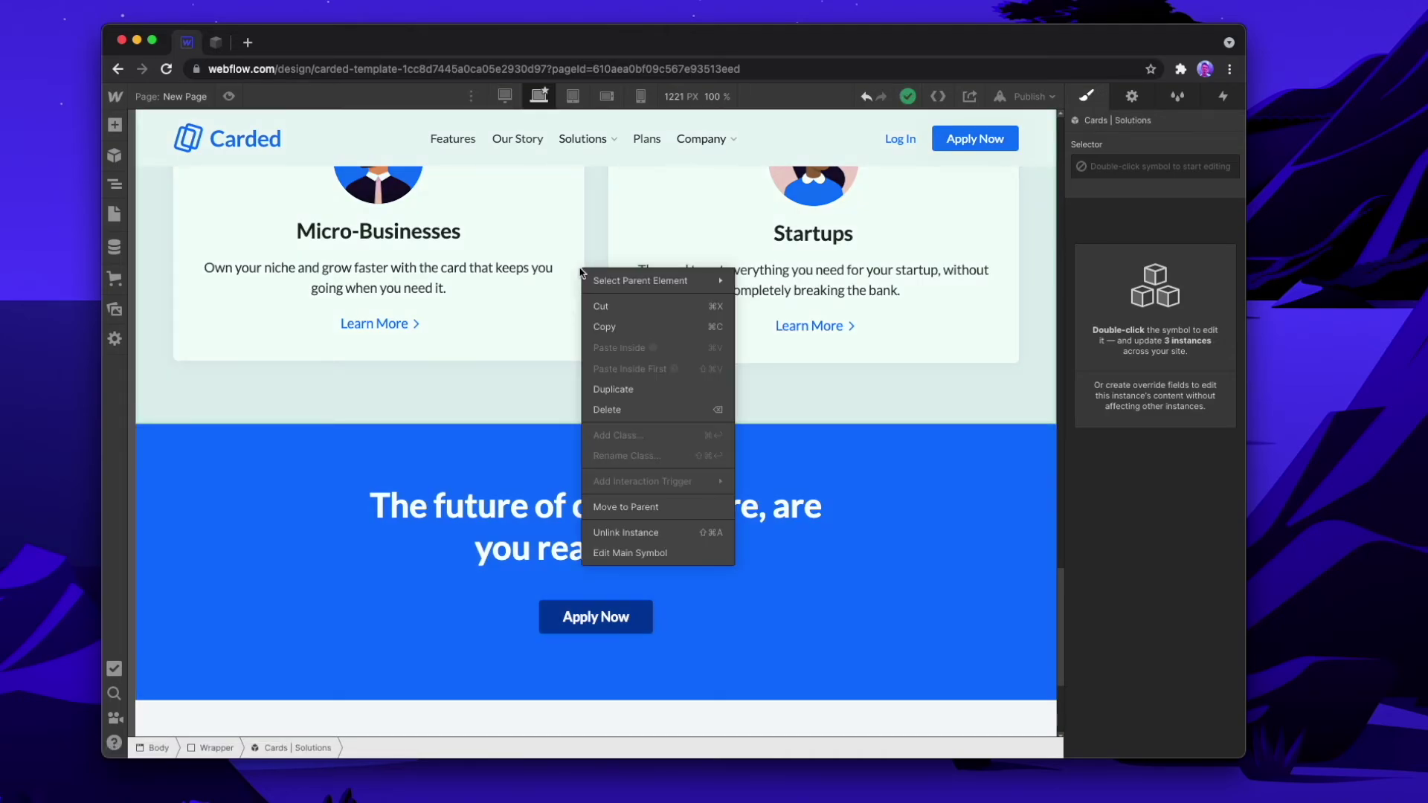
left_click(661, 534)
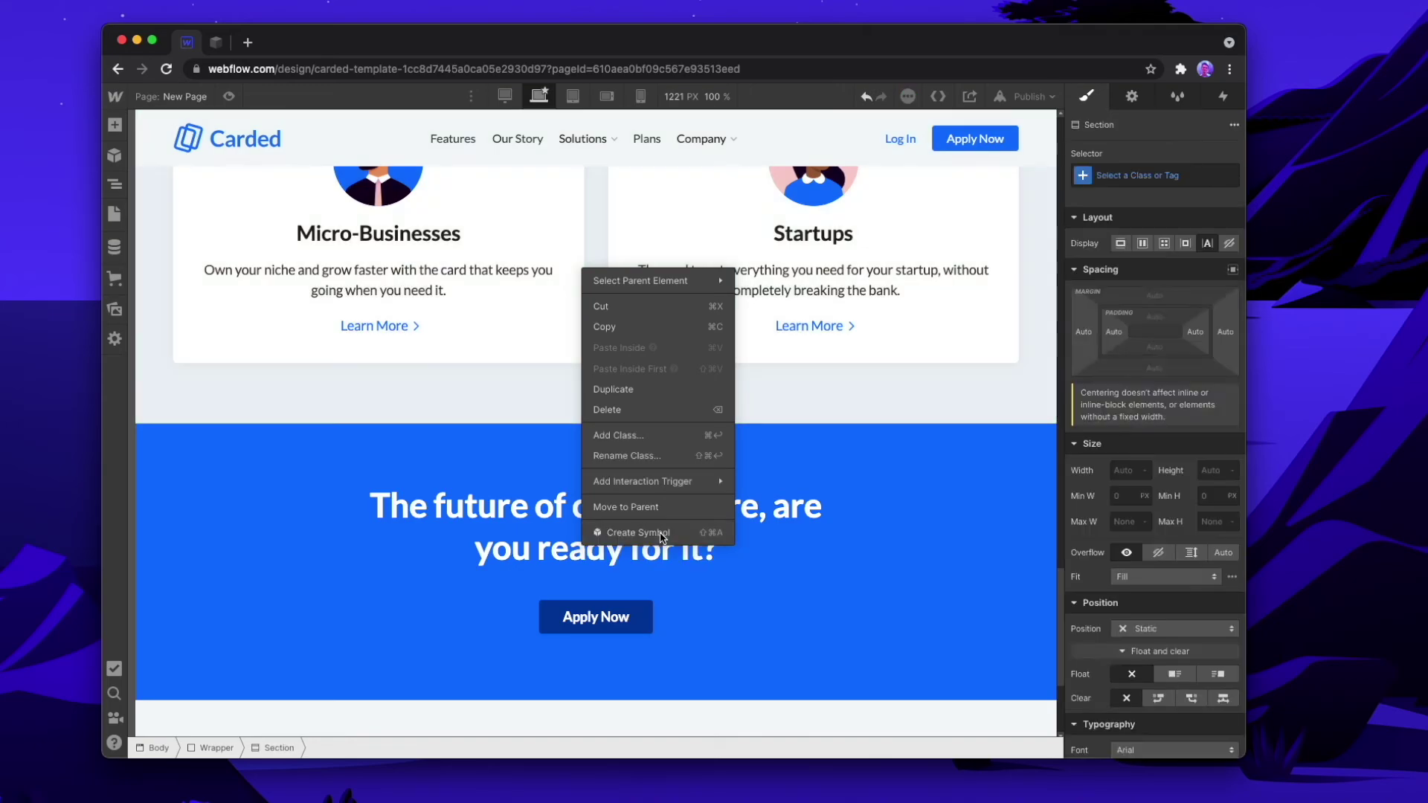
key("super+z")
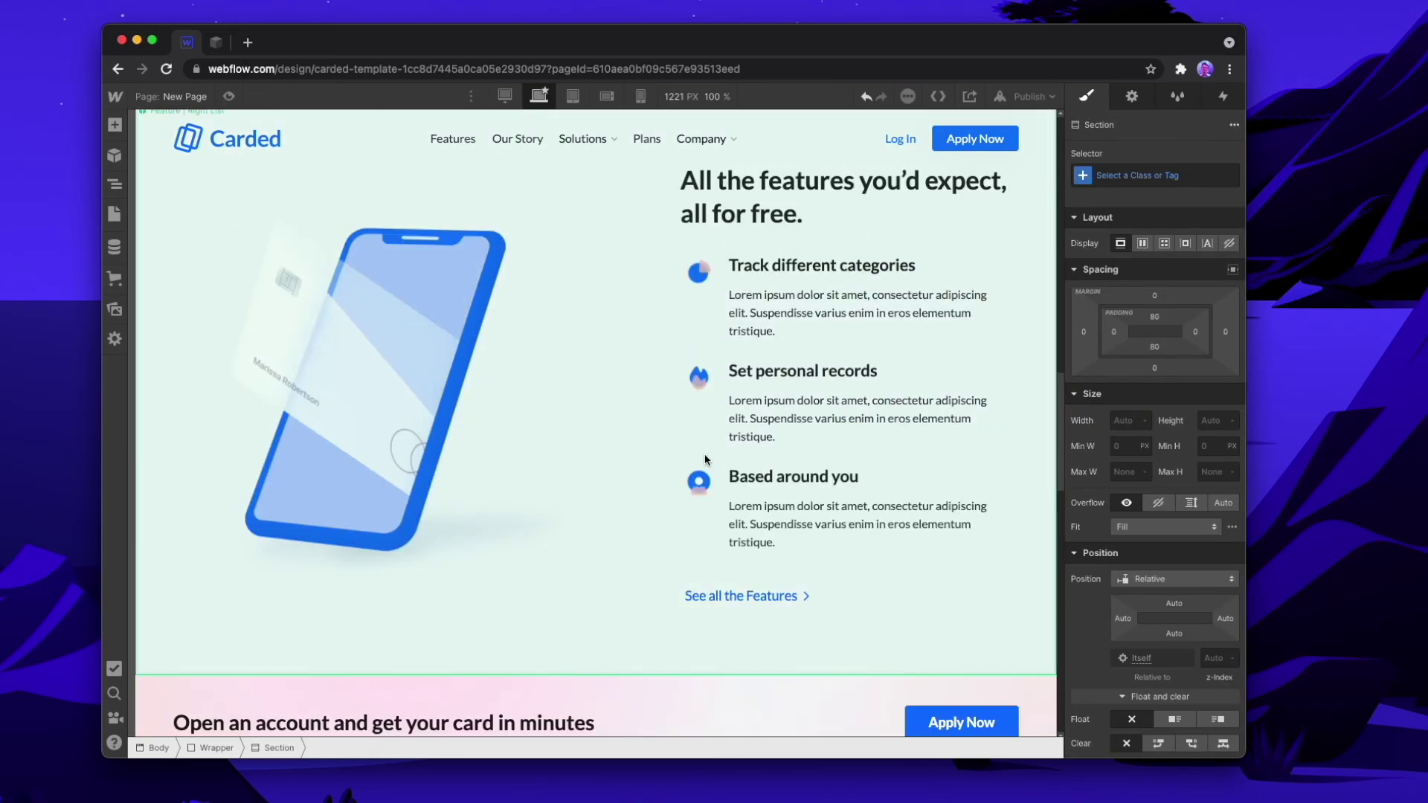
Step: Unlink the feature list, blue analytics and hero sections from their symbols
right_click(596, 354)
left_click(661, 617)
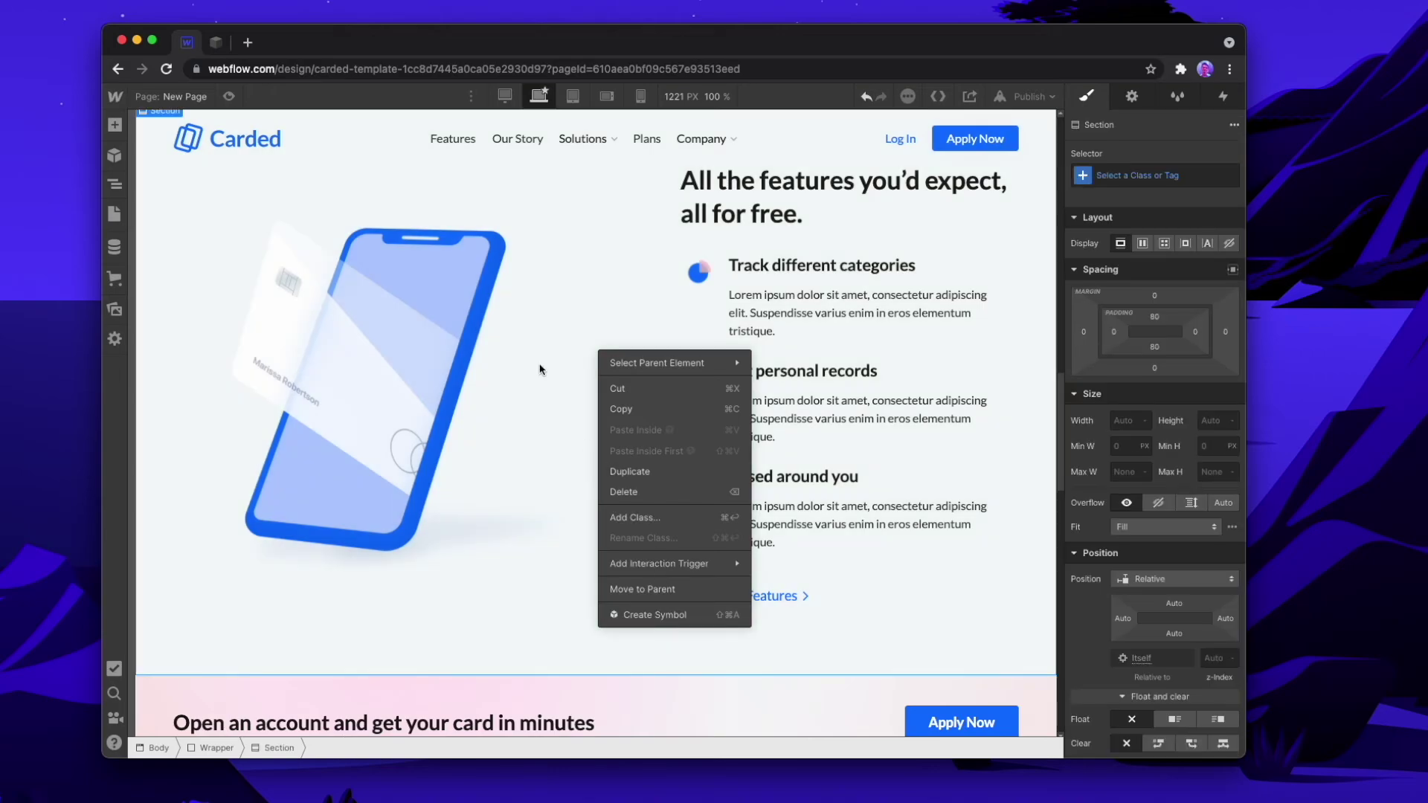
scroll(503, 328, "up", 3)
key("super+z")
key("super+shift+z")
scroll(509, 386, "up", 3)
key("super+z")
key("super+shift+z")
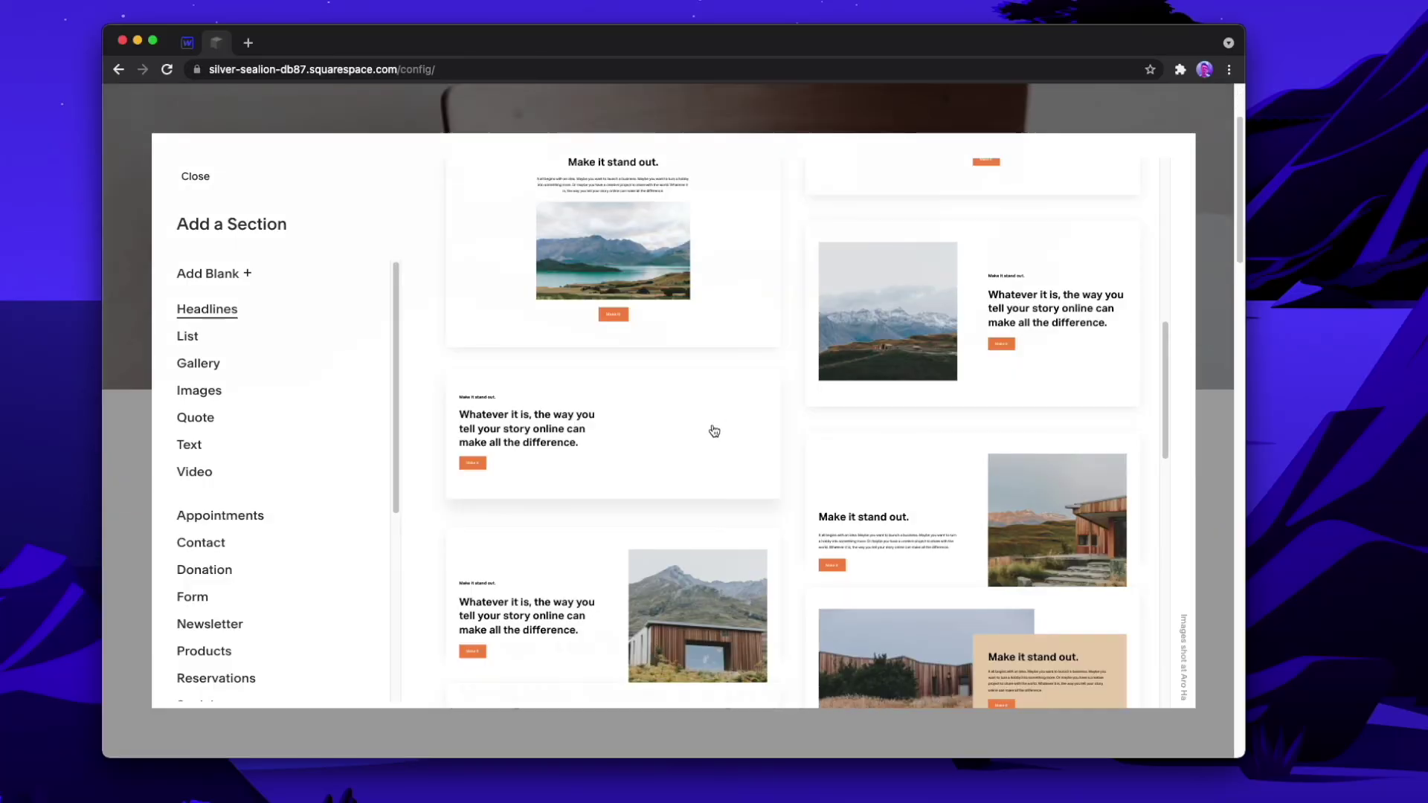
Step: Insert the text-only 'Make it stand out.' headline section with its Make It button
left_click(714, 431)
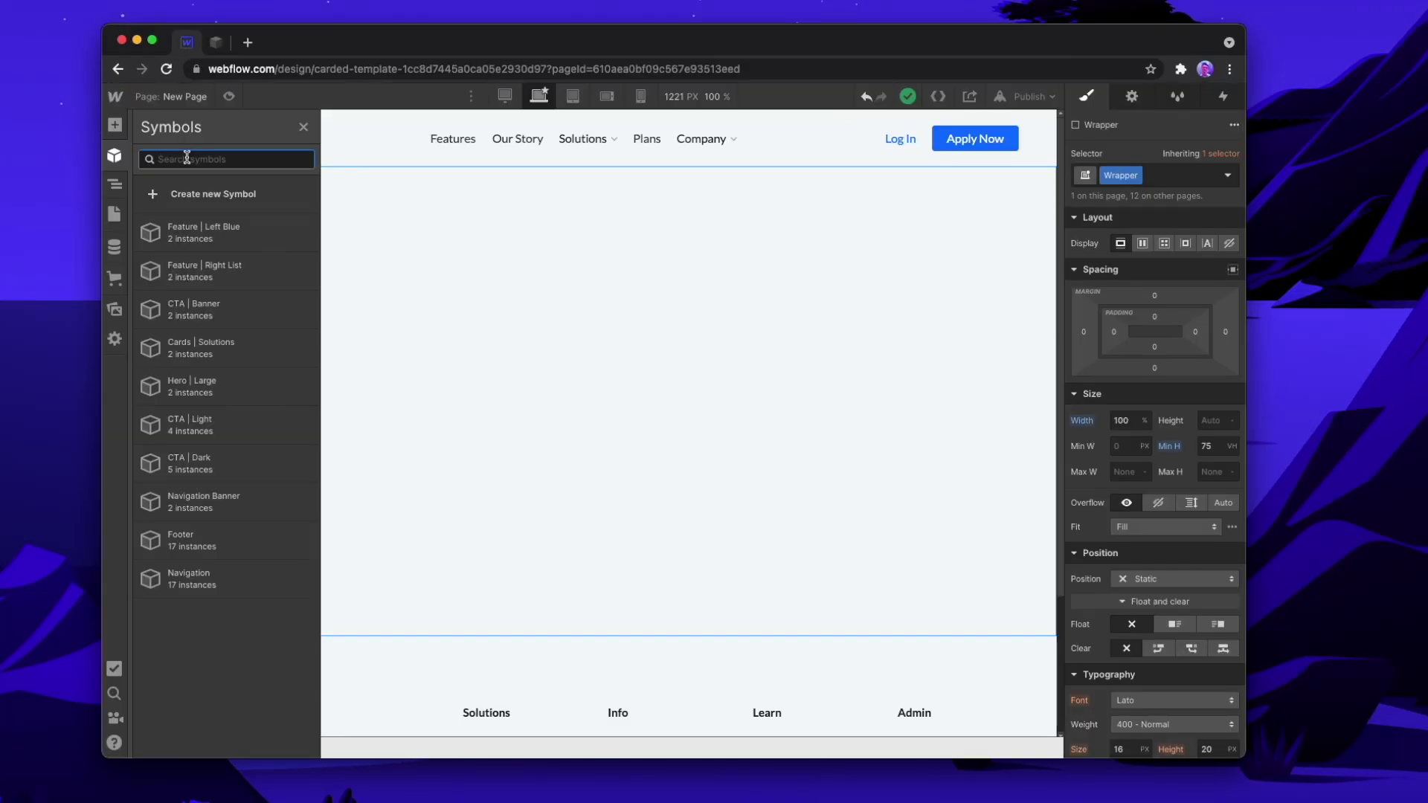
type("Hero")
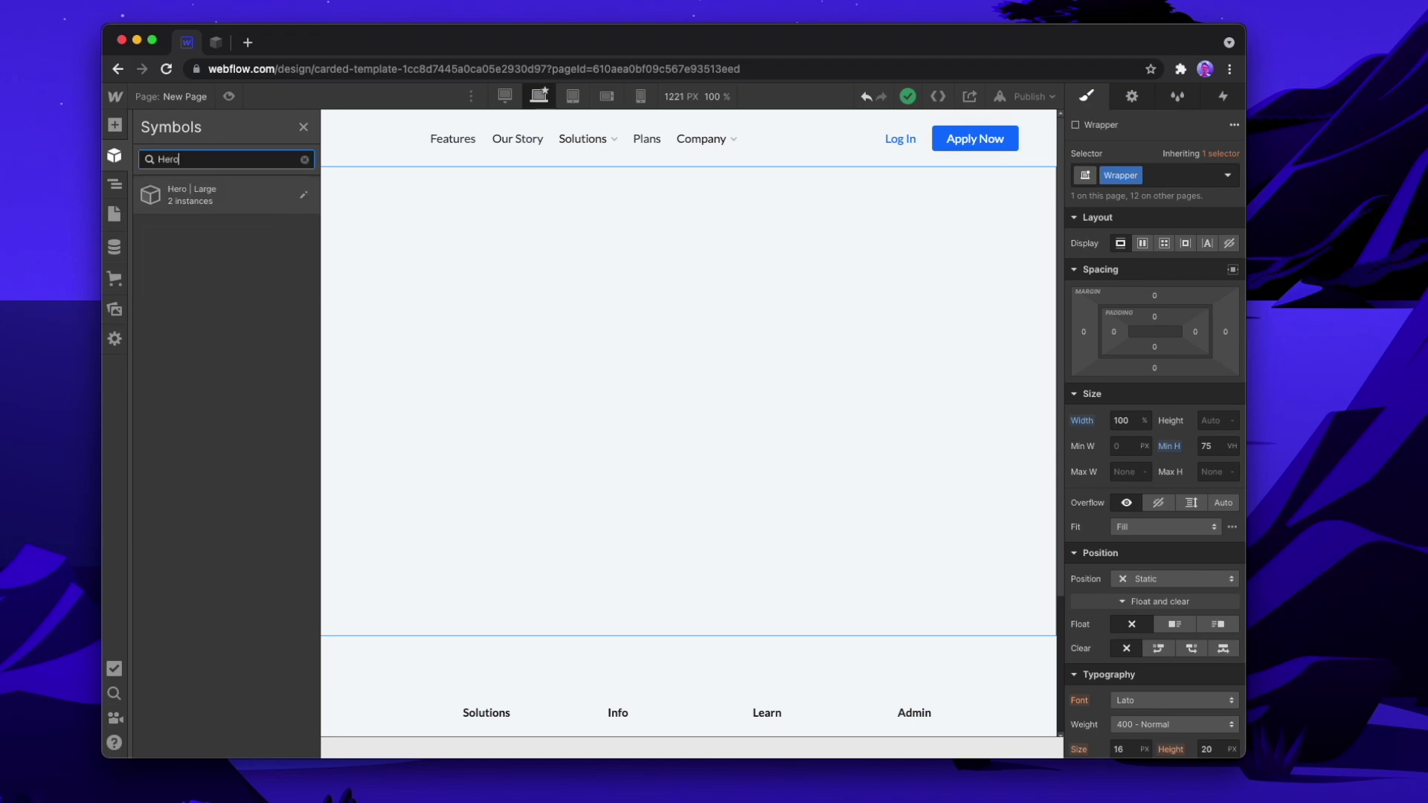